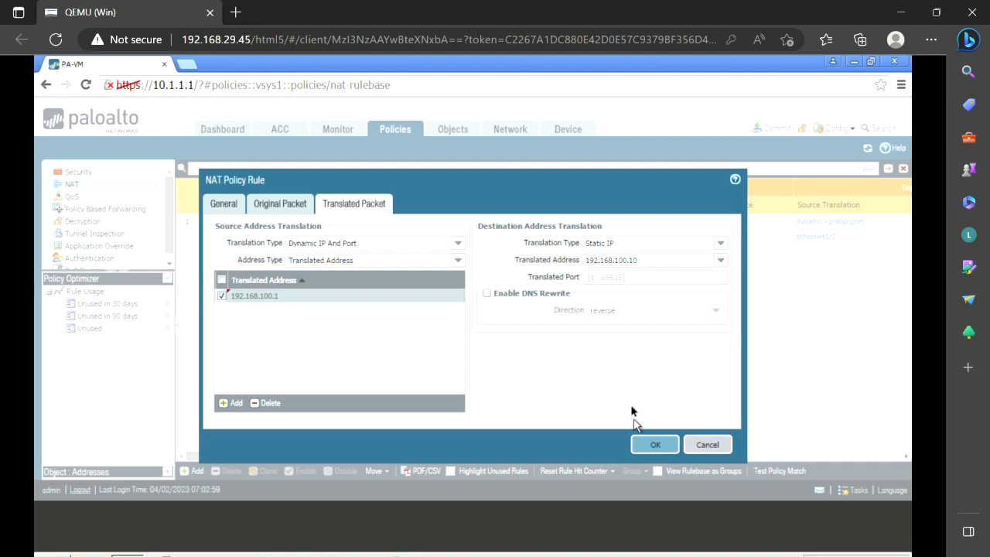
Save the DNAT policy rule with its translated addresses and commit the firewall configuration.
click(662, 449)
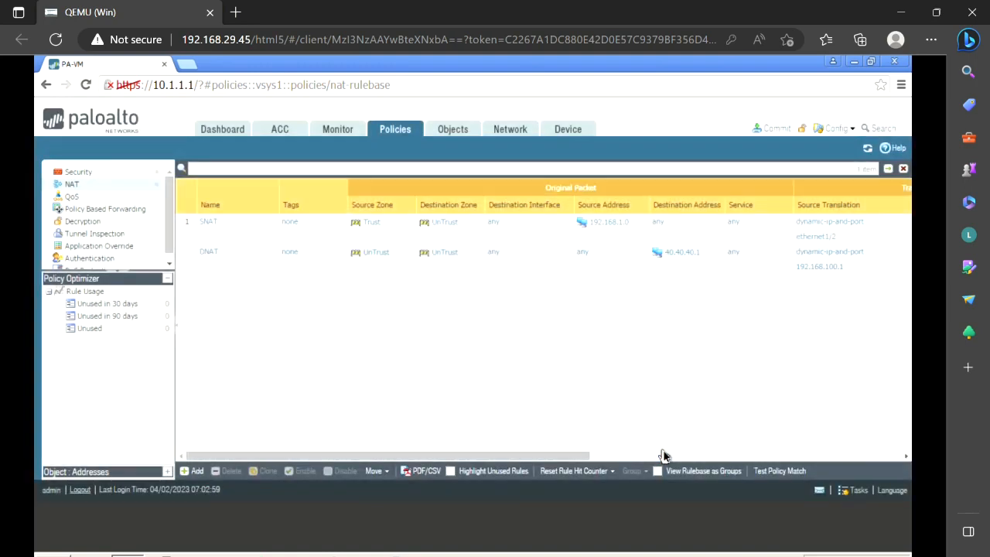
click(776, 128)
click(602, 457)
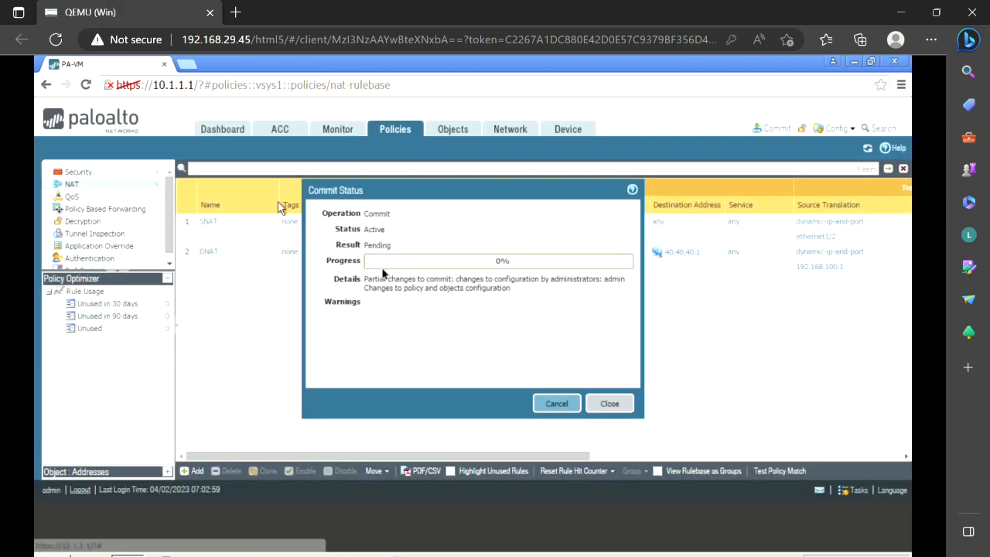
Switch to the EVE topology, open the NetUser console and dismiss the browser's password warning.
mouse_move(581, 553)
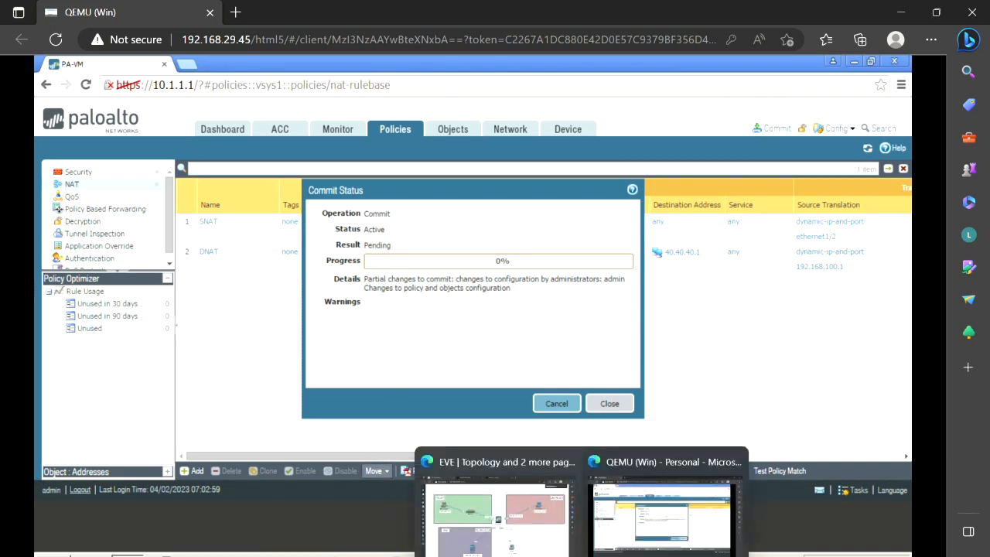
click(495, 506)
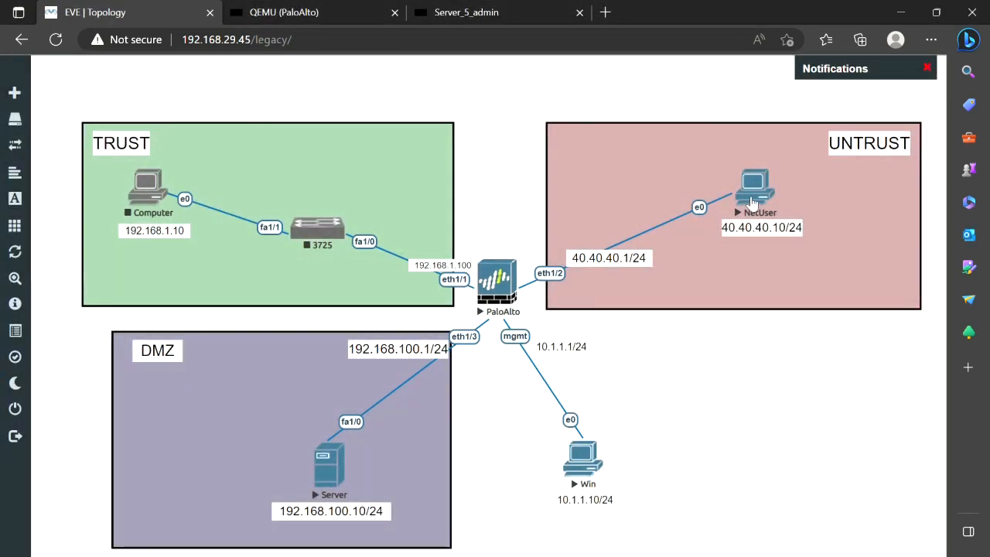
click(749, 203)
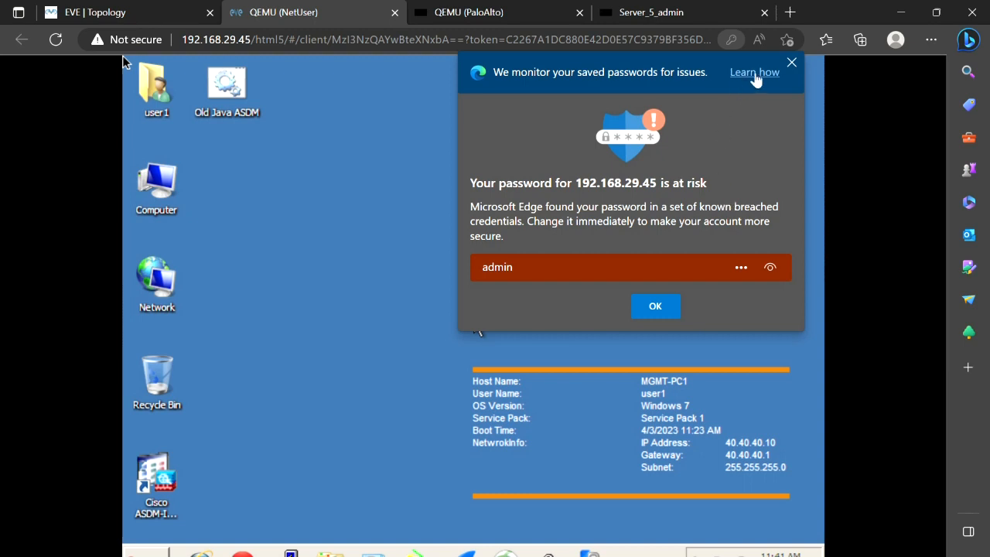
click(790, 63)
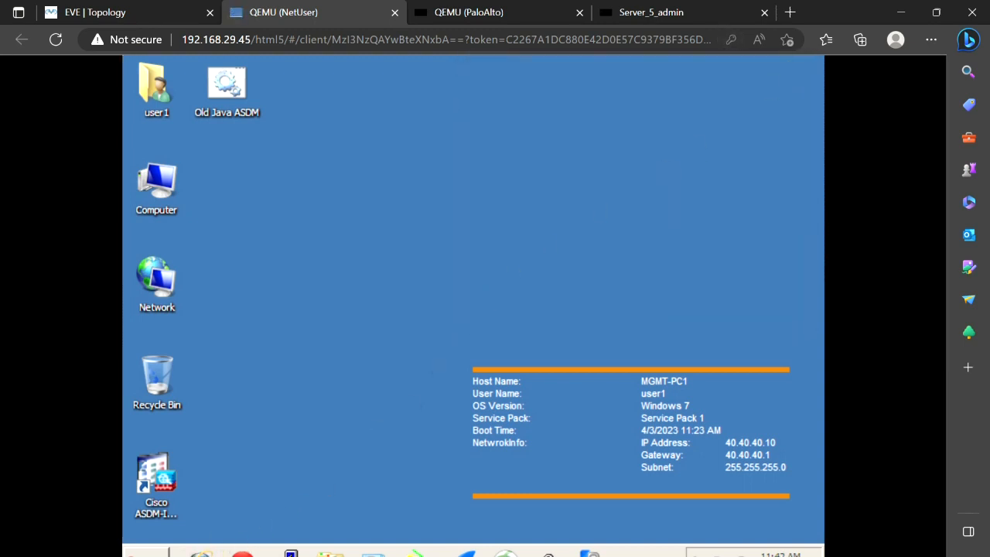
Open a command prompt (cmd) on NetUser and ping 40.40.40.1.
click(146, 553)
text(cmd)
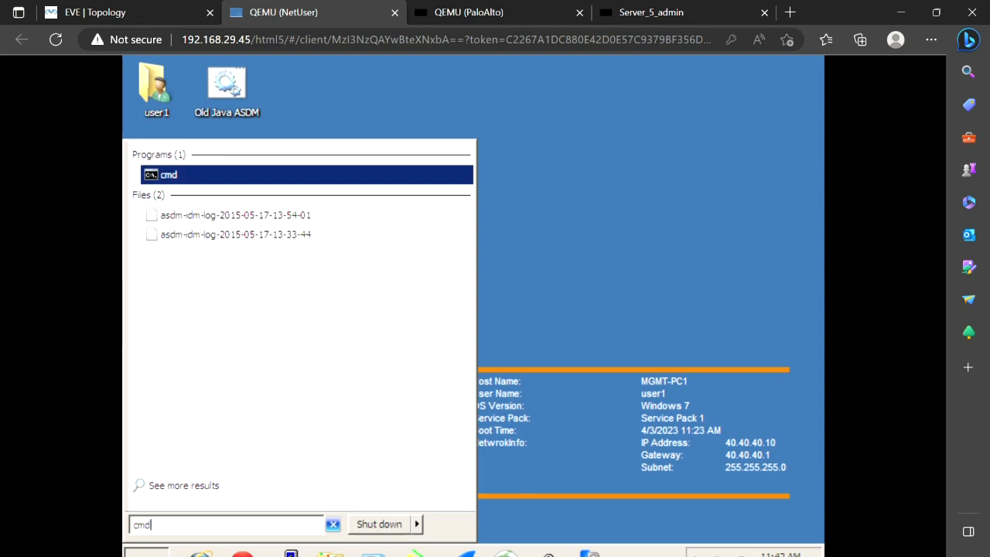
key(Return)
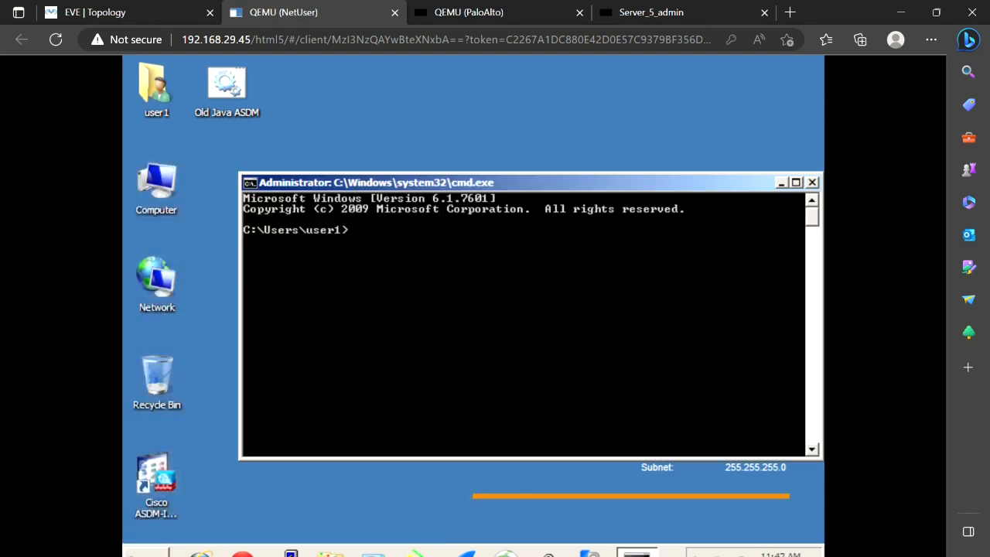
text(ping)
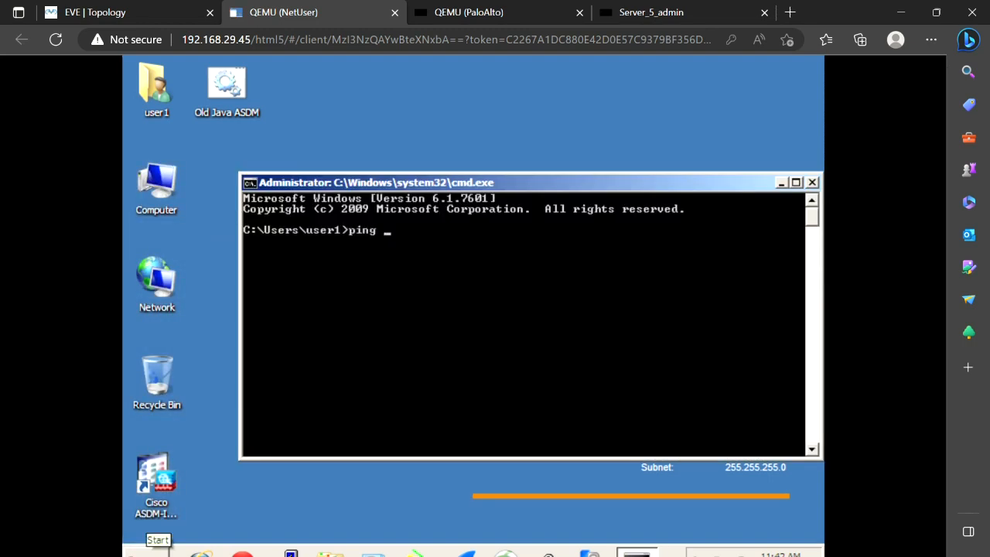
text( 40.40.40.1)
key(Return)
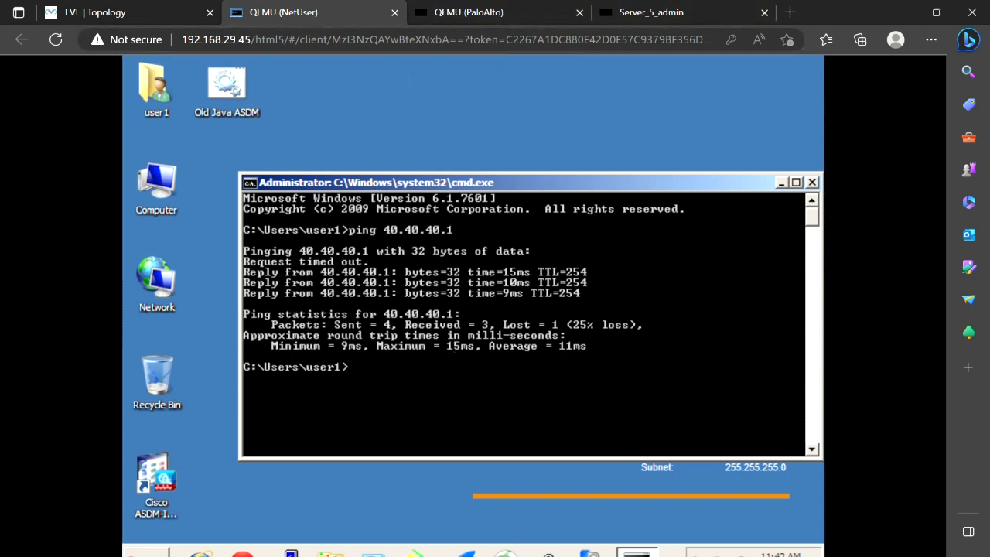
Return to the firewall, dismiss the commit status, and open and refresh the Session Browser.
mouse_move(580, 555)
click(648, 537)
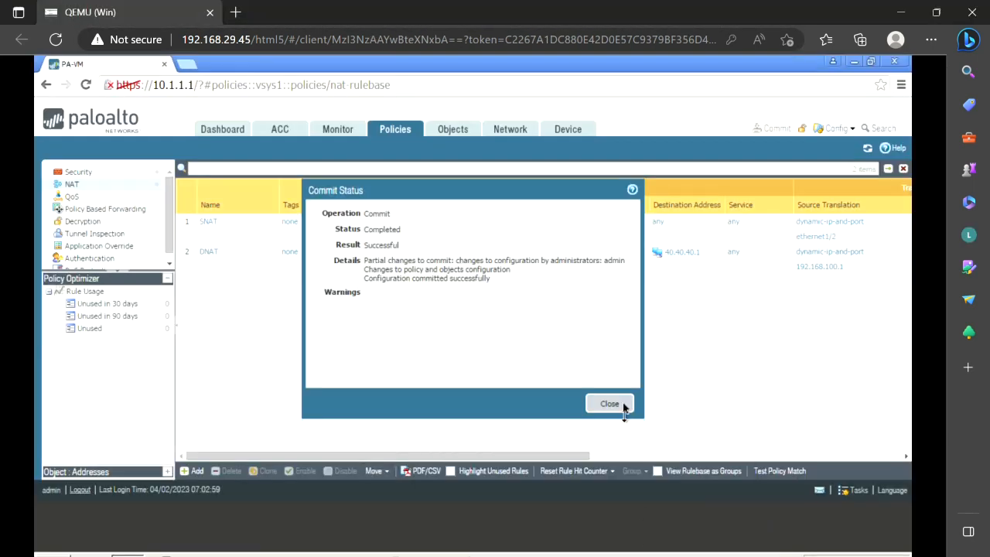
click(610, 404)
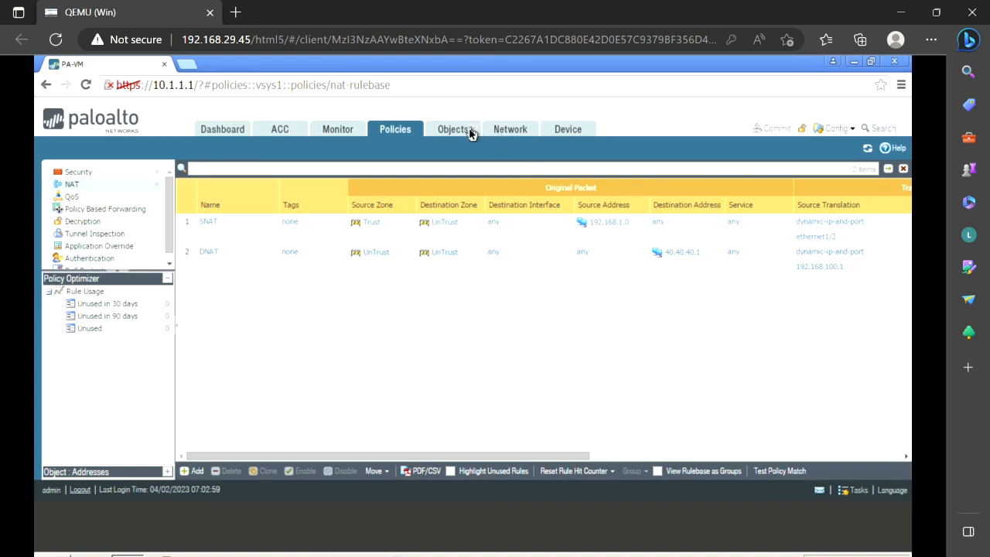
click(348, 136)
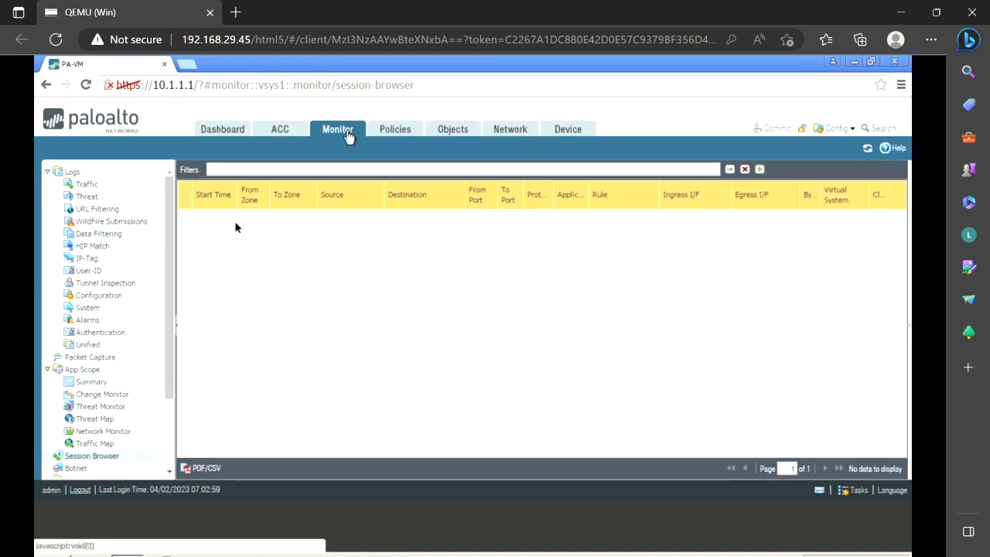
click(92, 456)
click(867, 154)
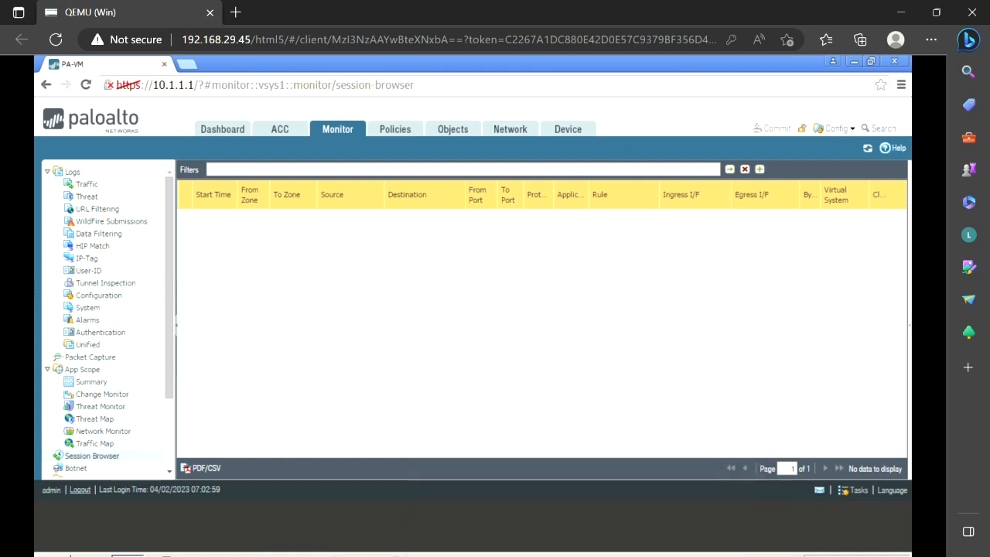
Repeat the ping to 40.40.40.1 from NetUser and refresh the firewall's Session Browser.
click(514, 541)
key(Up)
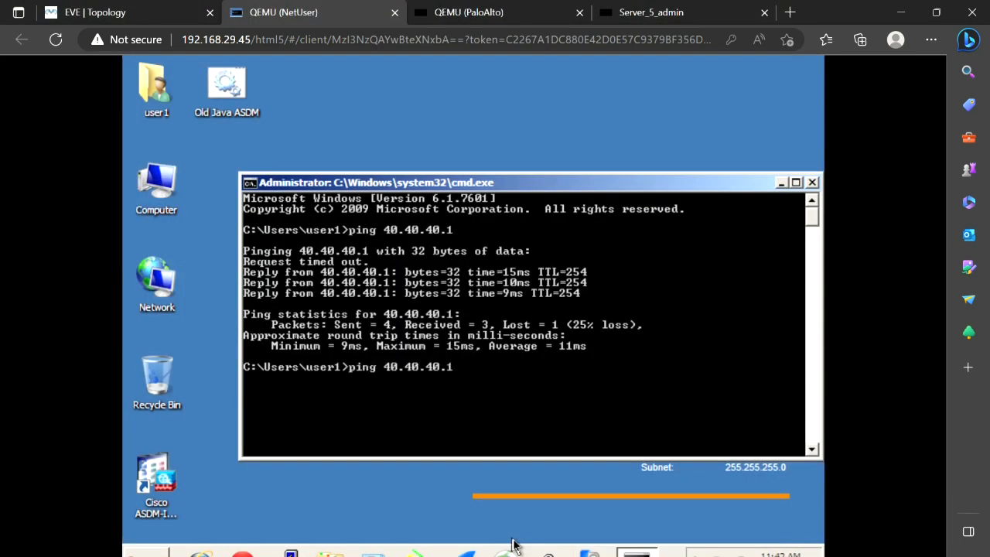
key(Return)
mouse_move(513, 545)
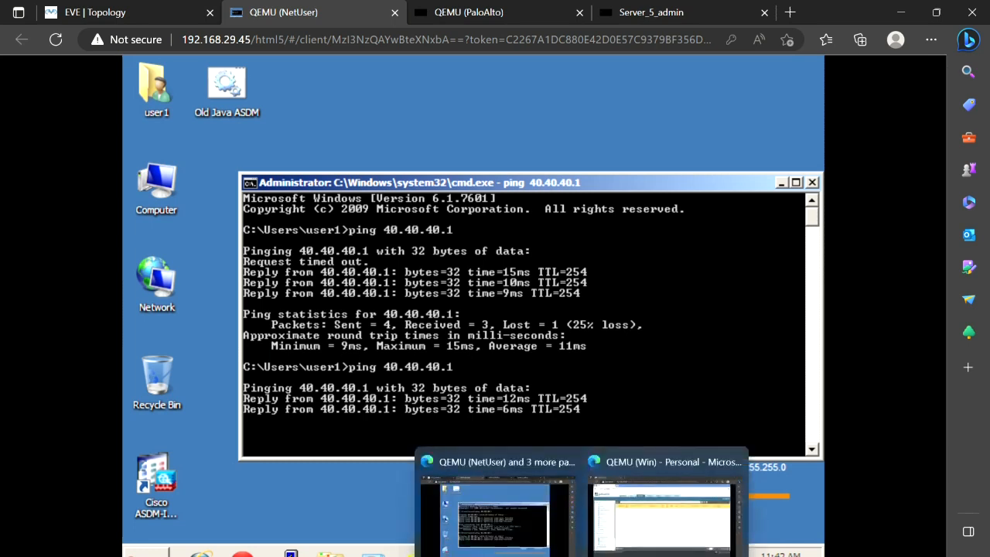
click(663, 527)
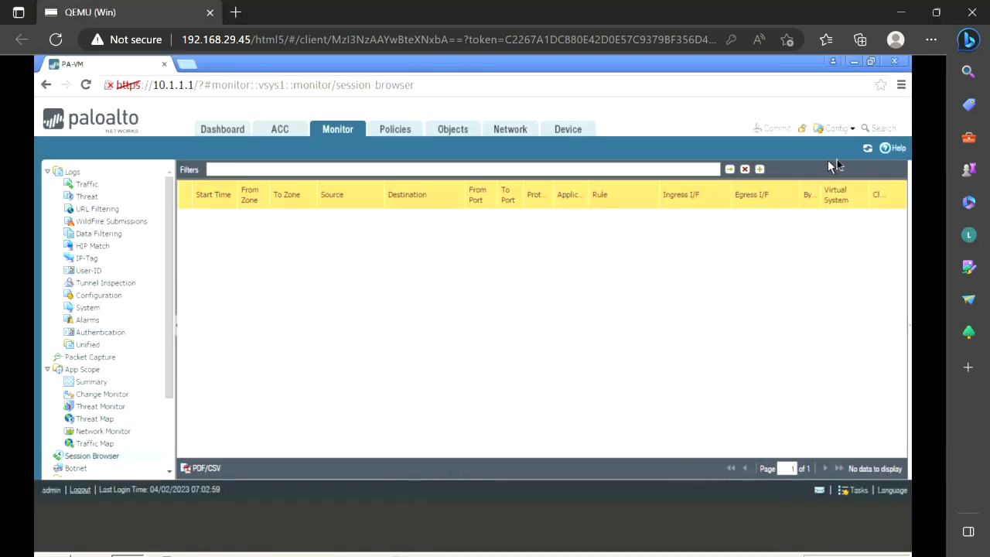
click(867, 150)
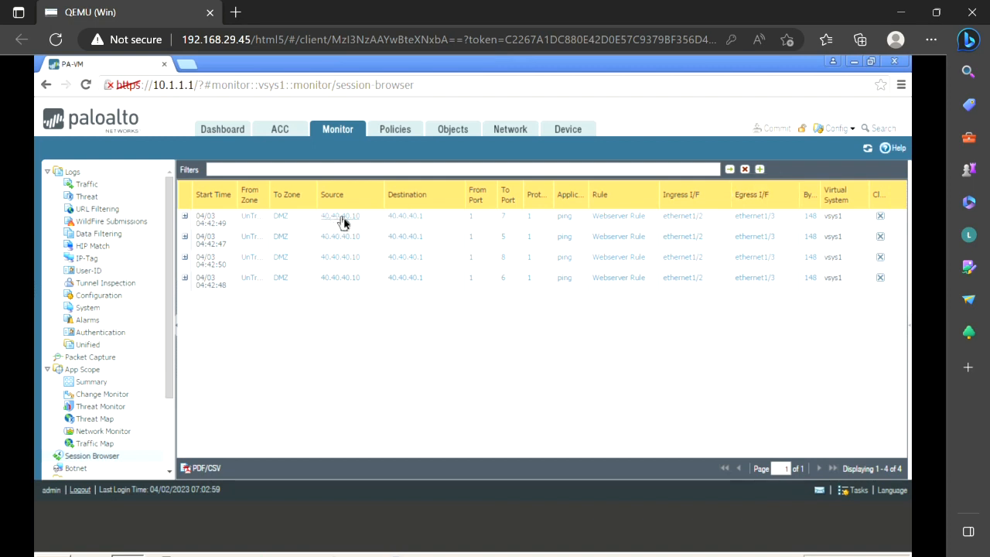
Expand the first ping session and examine its security rule, NAT rule, and the zones and addresses of both flows.
click(185, 219)
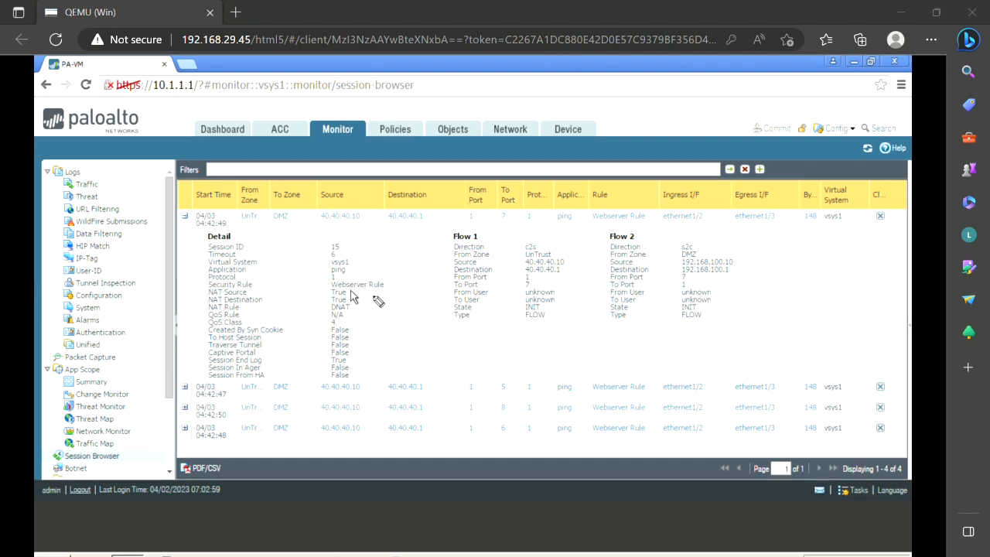
mouse_move(372, 297)
mouse_down()
mouse_move(403, 282)
mouse_move(329, 271)
mouse_move(331, 290)
mouse_move(380, 294)
mouse_move(401, 285)
mouse_move(392, 277)
mouse_up()
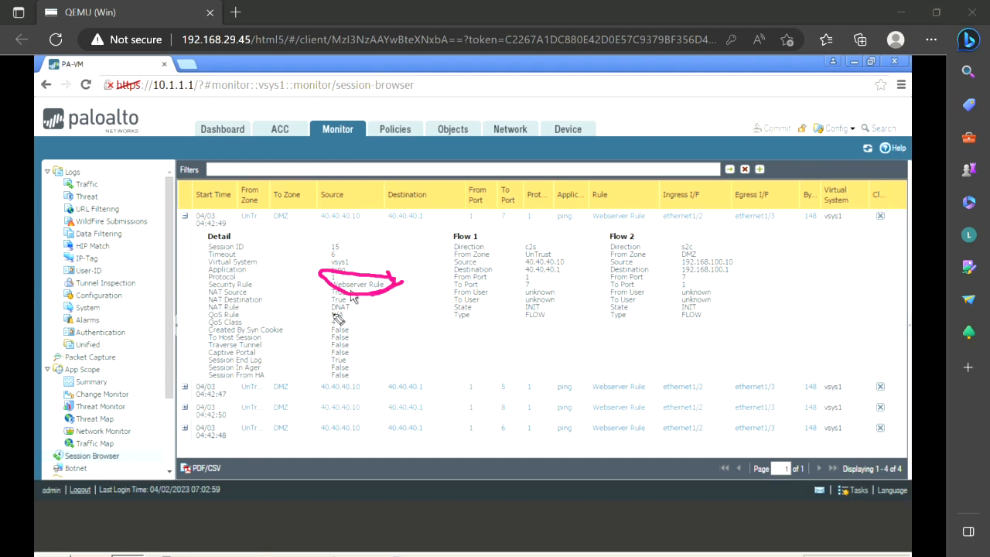
mouse_move(363, 296)
mouse_down()
mouse_move(317, 297)
mouse_move(334, 315)
mouse_move(365, 321)
mouse_up()
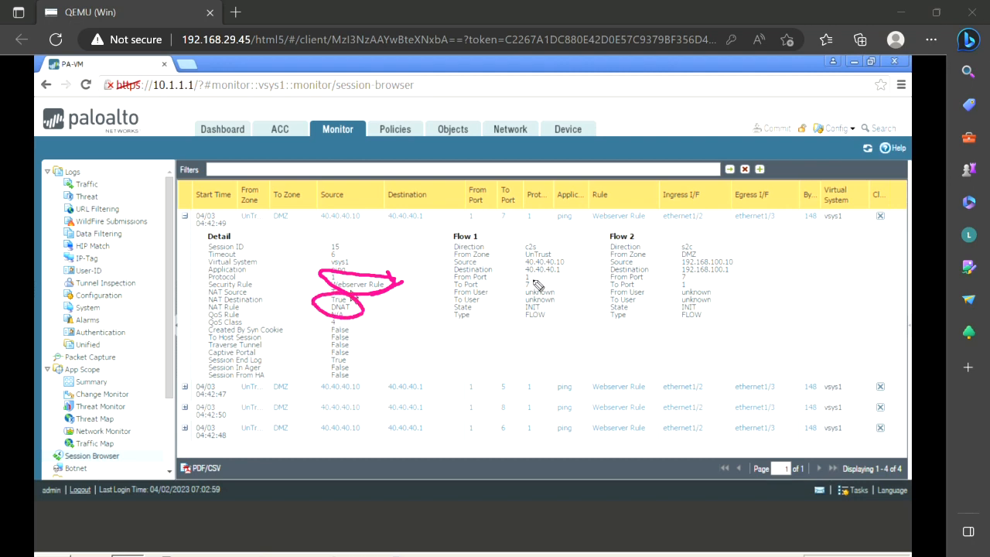
mouse_move(573, 260)
mouse_down()
mouse_move(541, 249)
mouse_move(514, 260)
mouse_move(532, 272)
mouse_move(558, 268)
mouse_up()
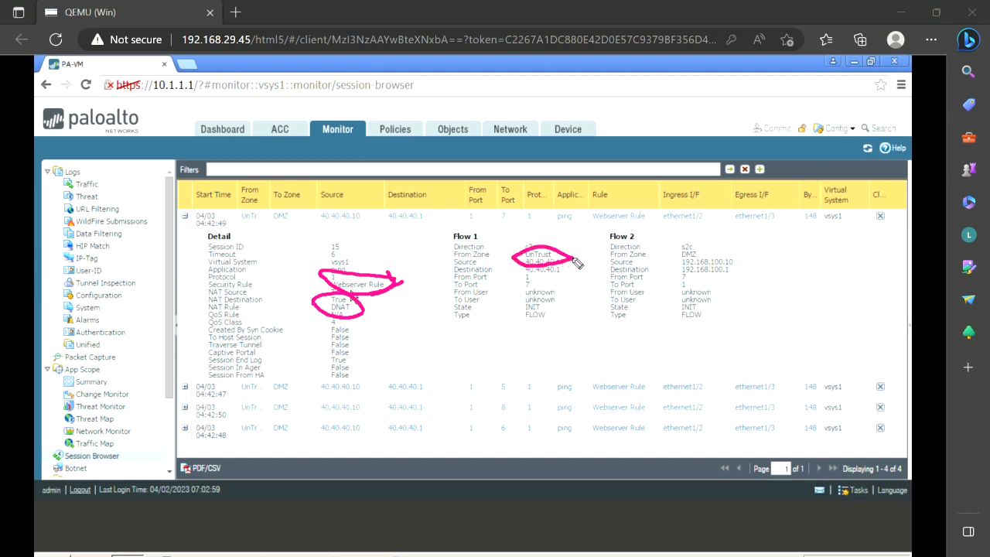
drag(549, 280, 569, 274)
drag(737, 260, 781, 245)
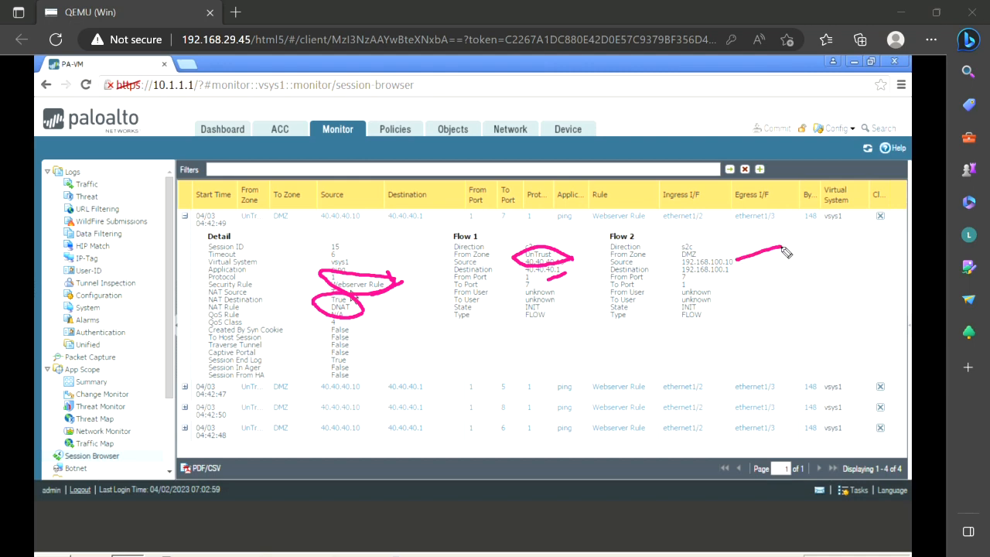
click(737, 271)
drag(737, 272, 809, 261)
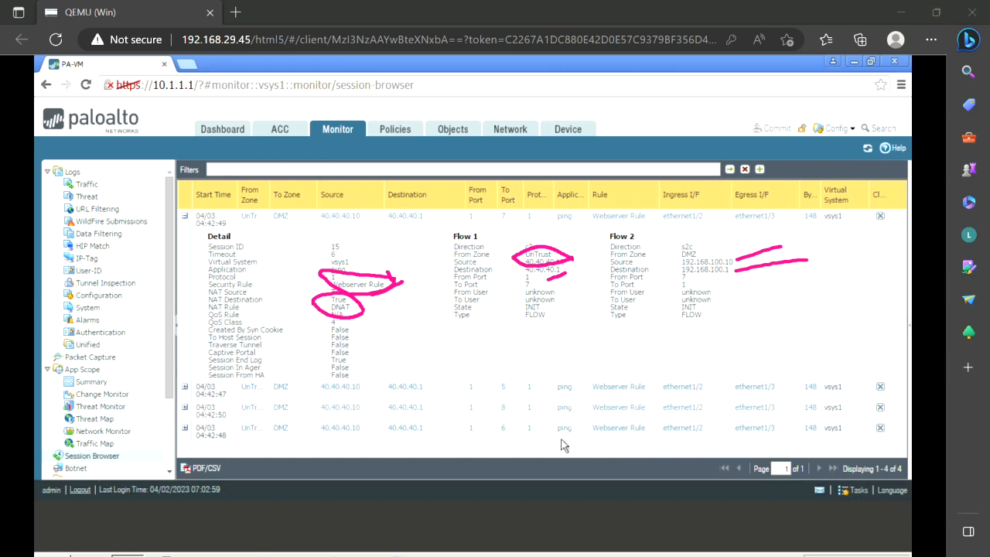
Switch to the Server console, wake its prompt and enter privileged mode with en.
click(508, 531)
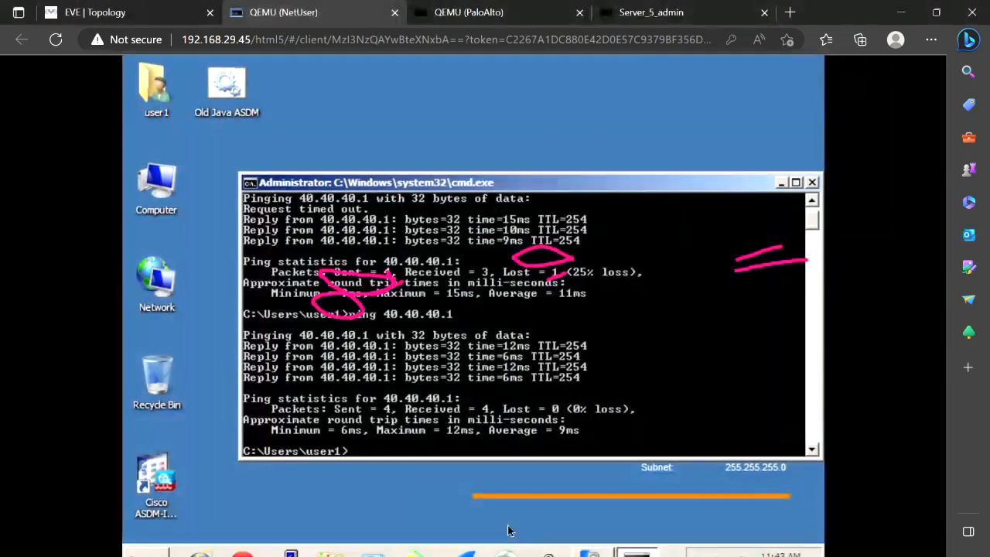
click(683, 19)
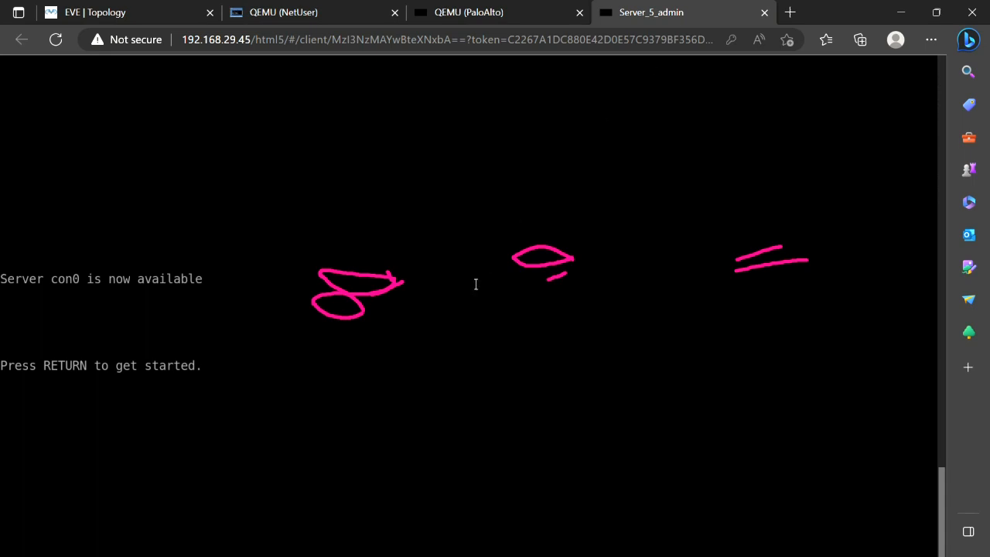
key(Escape)
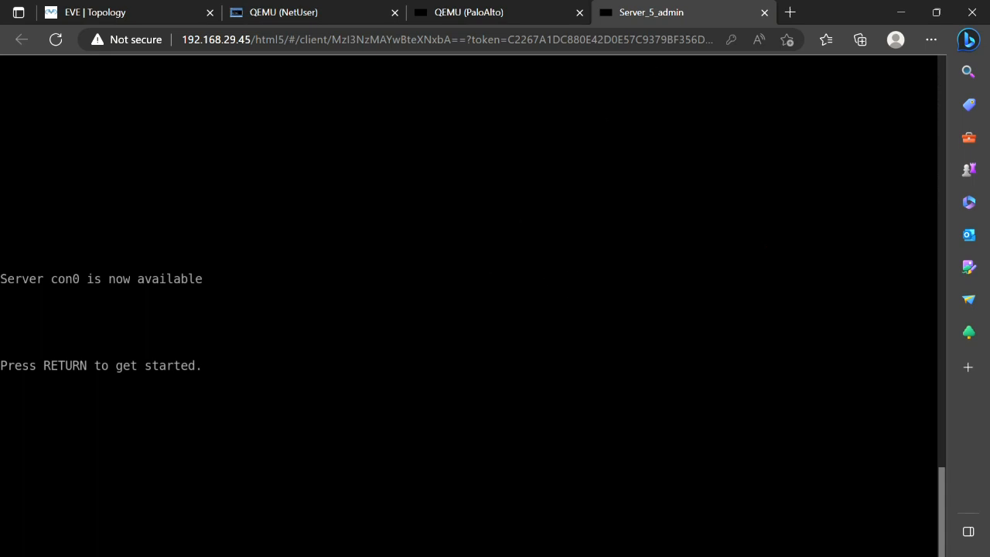
key(Return)
key(Return)
key(Return)
key(Return)
key(Return)
key(Return)
key(Return)
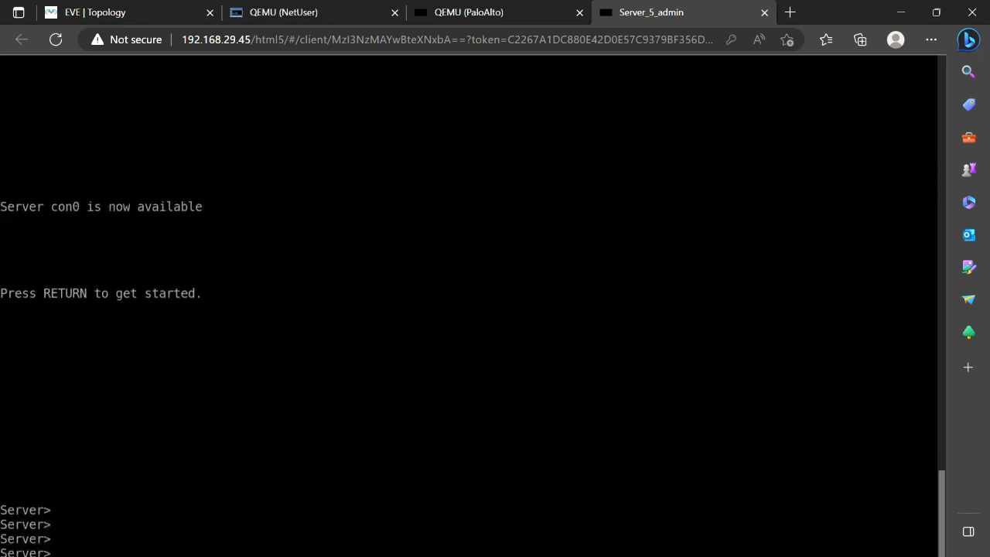
key(Return)
text(en)
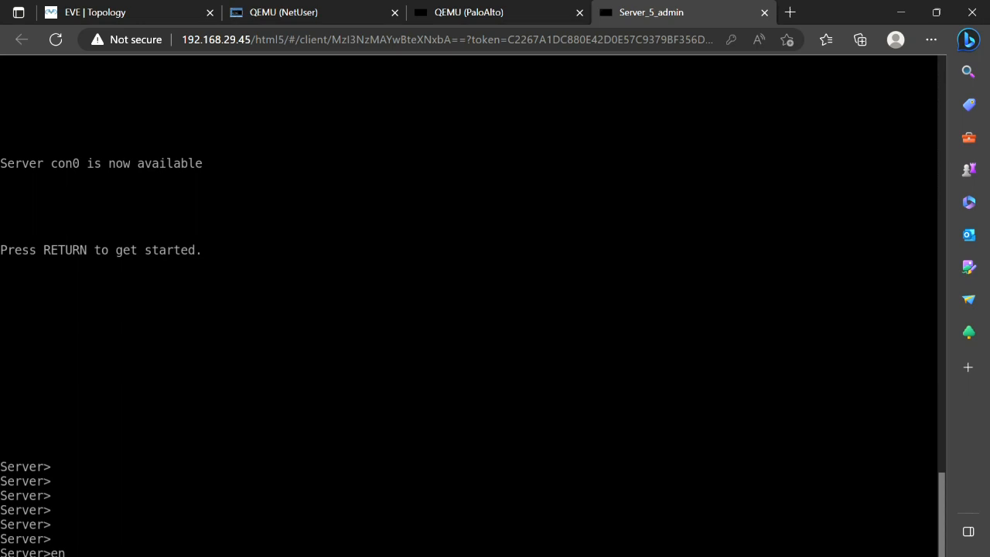
key(Return)
Turn on ICMP packet debugging on the Server with debug ip icmp.
text(dbug ip icmp)
key(Return)
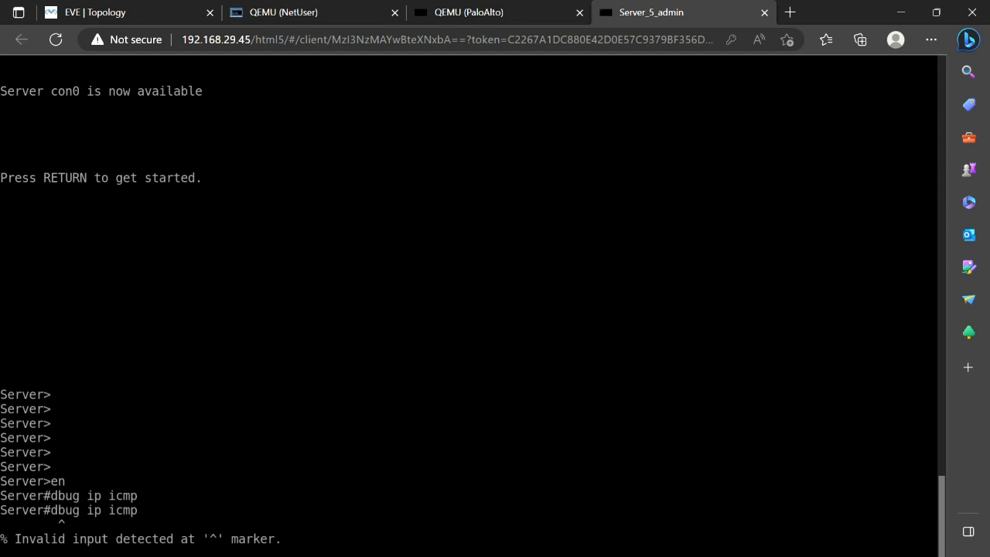
key(Return)
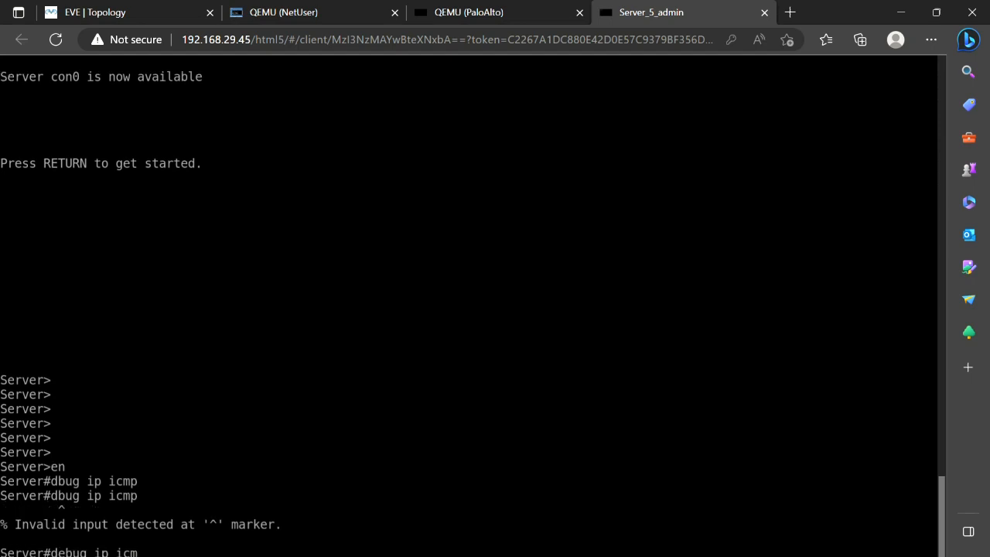
key(Return)
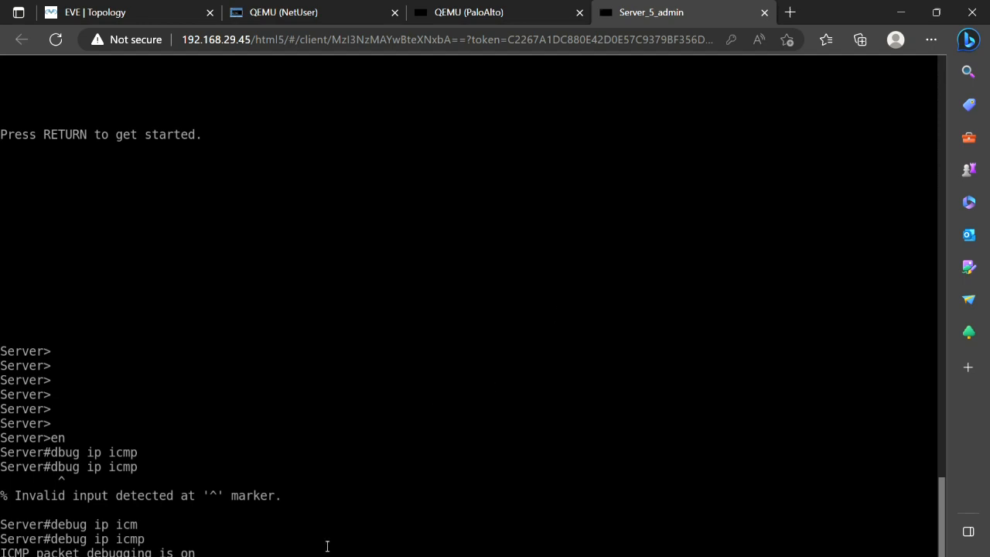
Switch to the NetUser machine and repeat the ping to 40.40.40.1 from its command prompt.
mouse_move(582, 556)
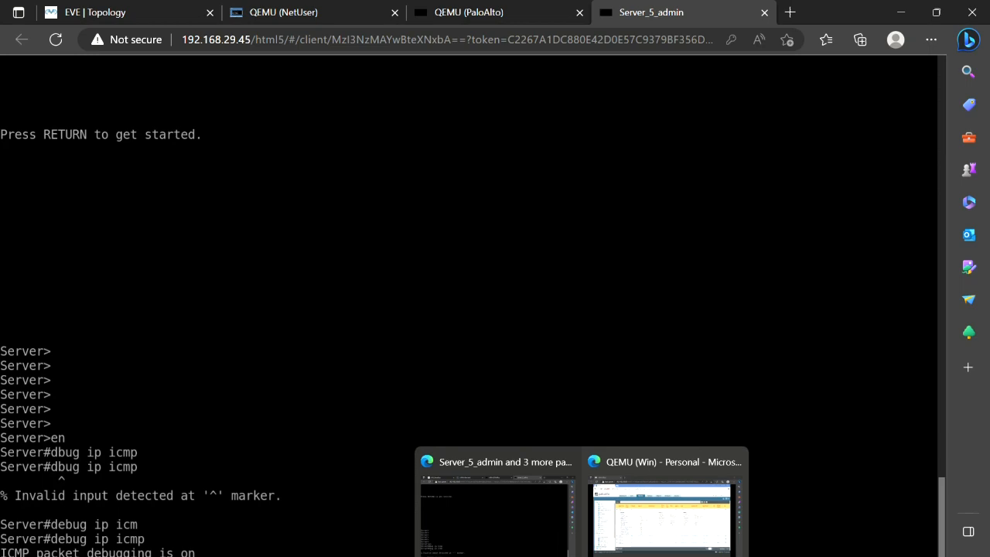
click(540, 541)
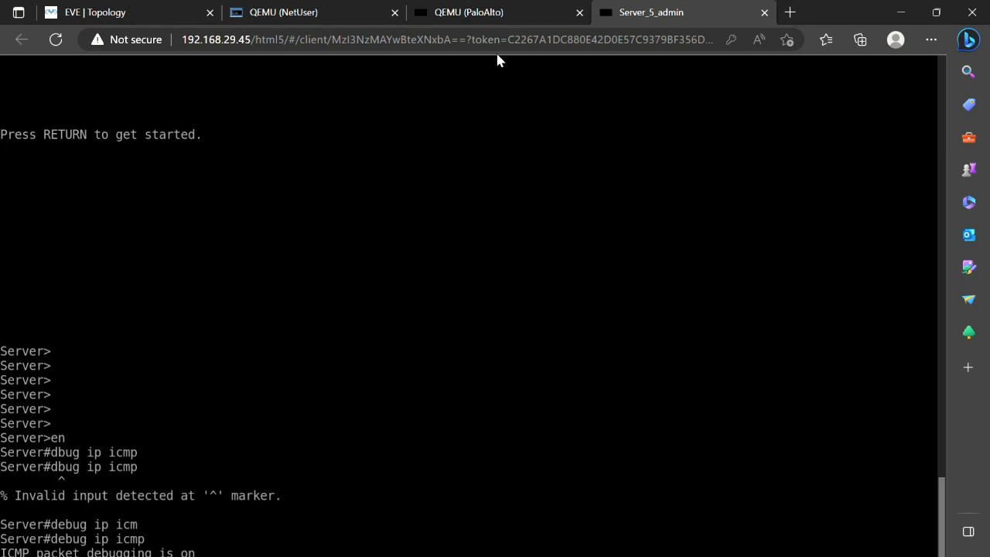
key(alt+Tab)
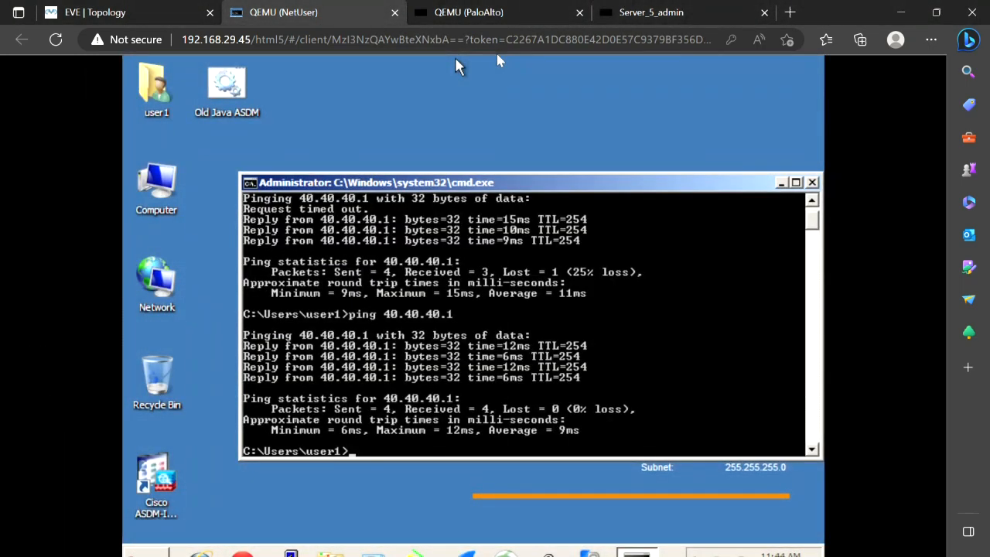
key(Up)
key(Return)
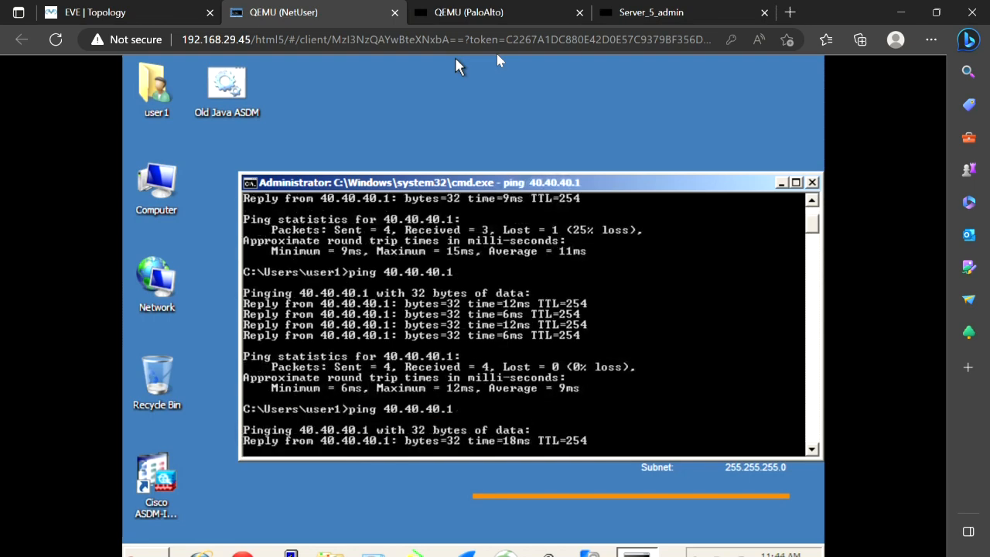
Return to the Server console and examine the source and destination addresses of the first logged ICMP echo reply.
key(alt+Tab)
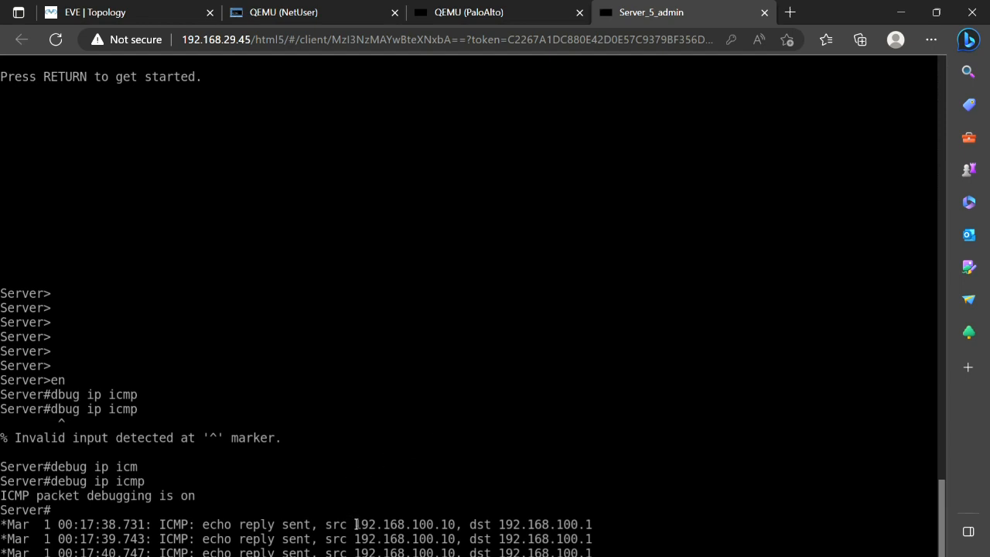
drag(353, 524, 452, 520)
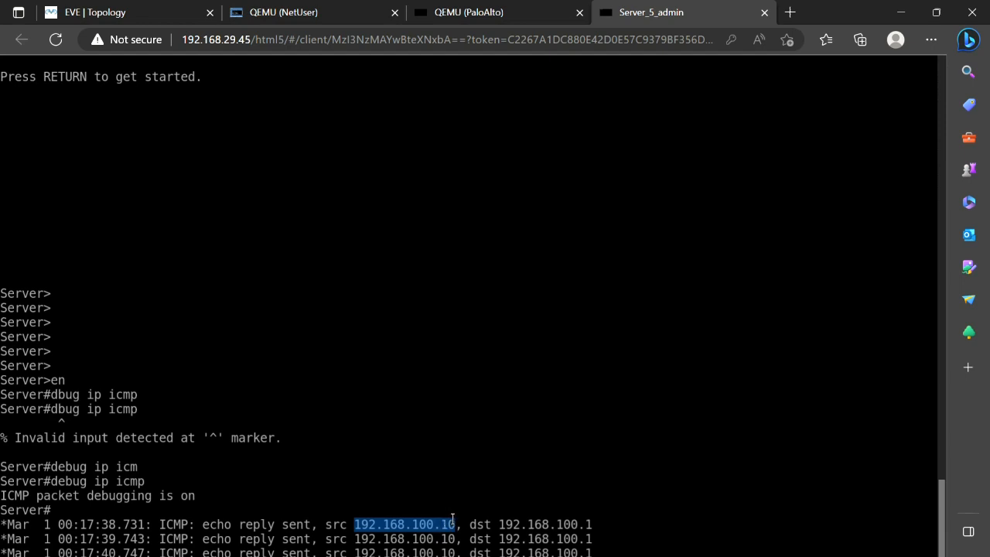
drag(498, 524, 560, 522)
drag(571, 523, 591, 523)
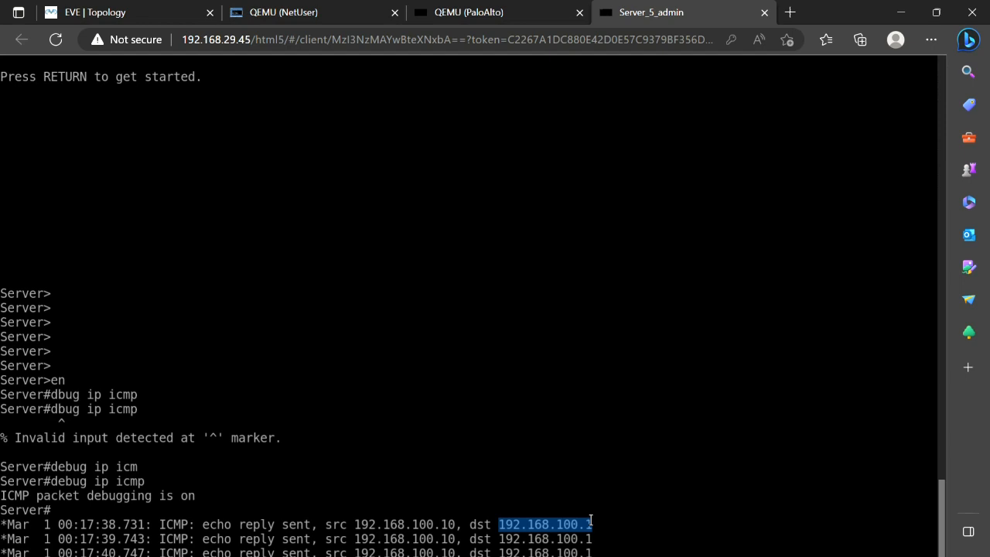
Compare the echo replies' destination address in the Server console with the EVE topology addresses and the firewall's session details.
click(170, 19)
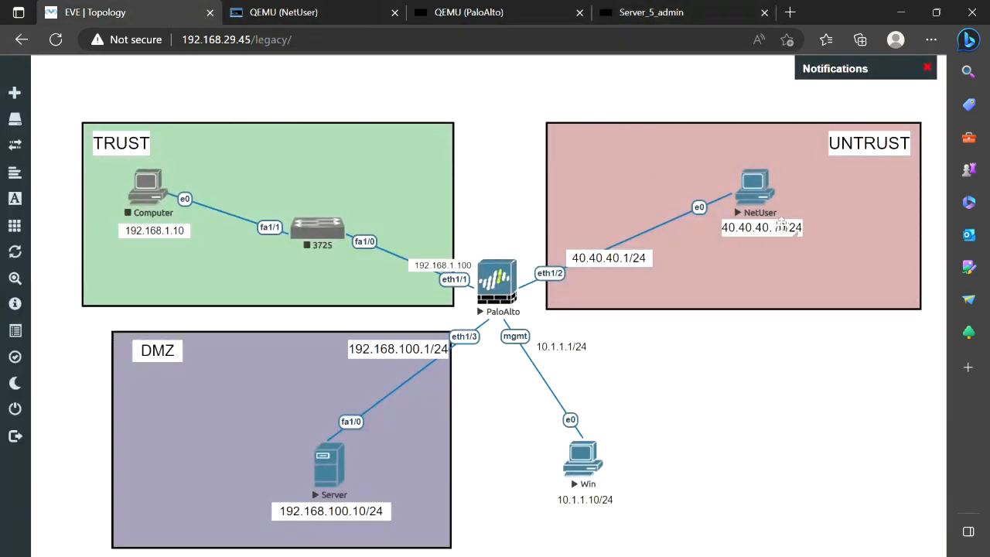
click(645, 10)
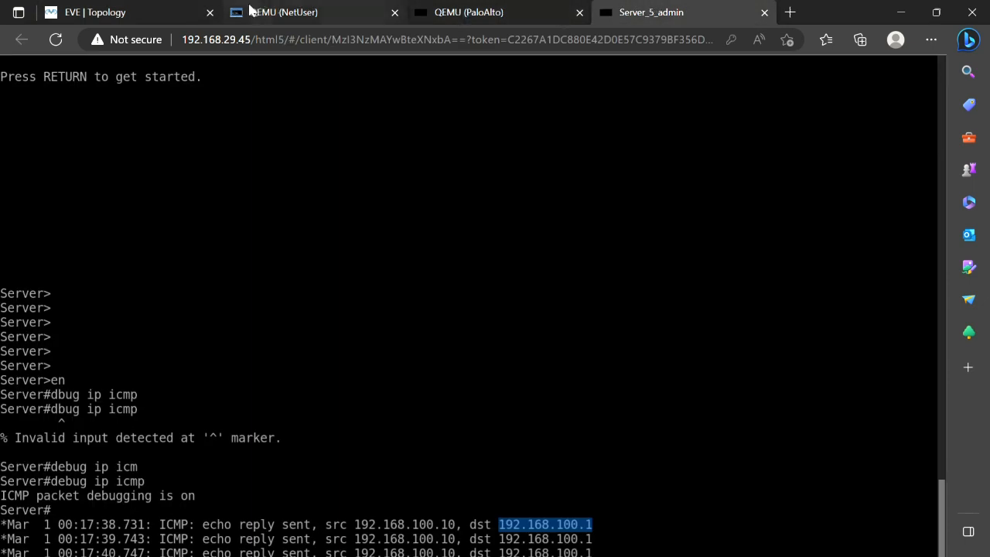
click(178, 13)
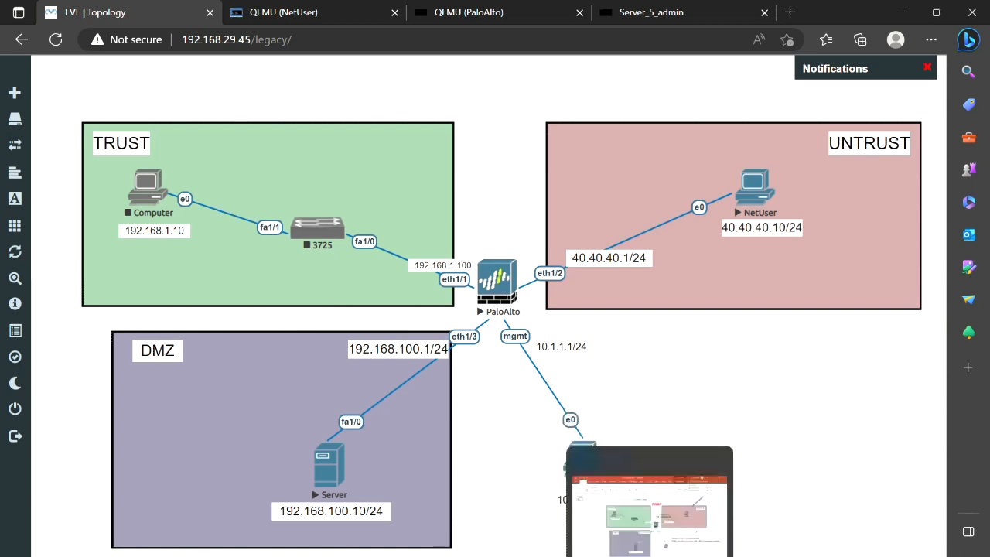
mouse_move(581, 556)
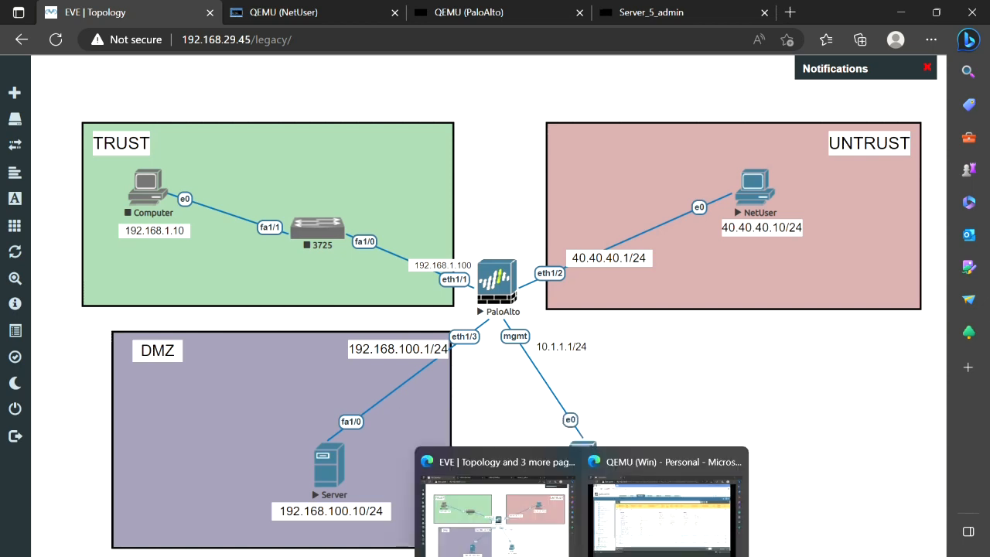
click(615, 549)
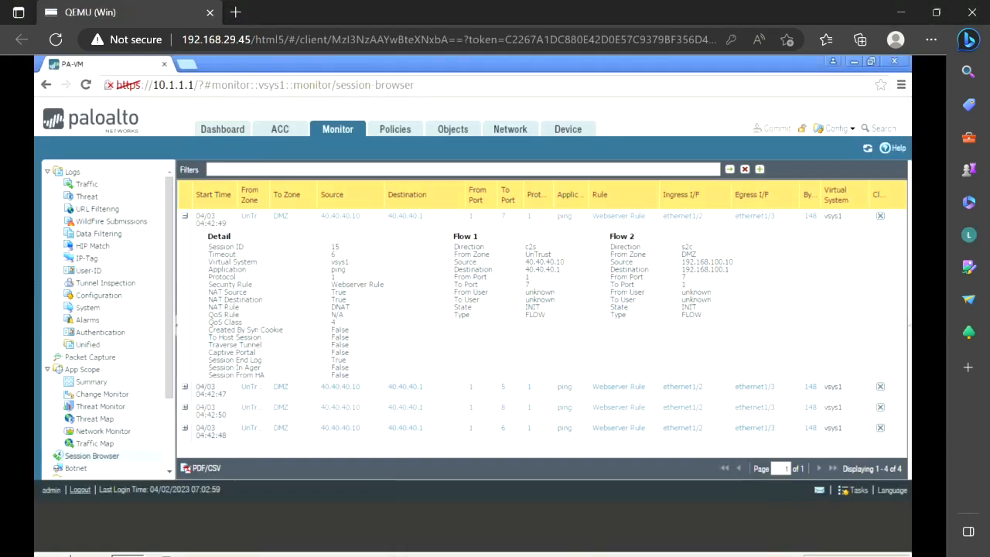
click(499, 510)
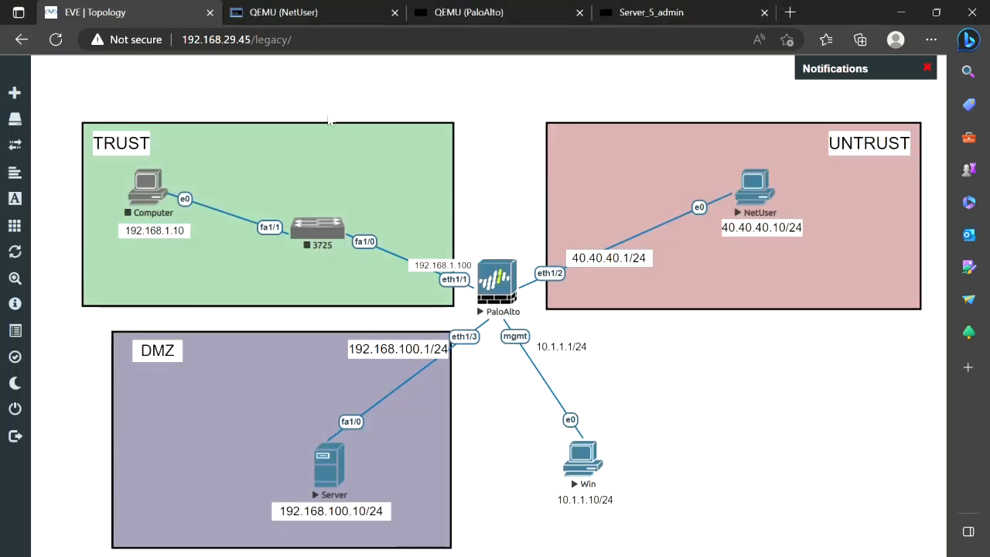
click(303, 12)
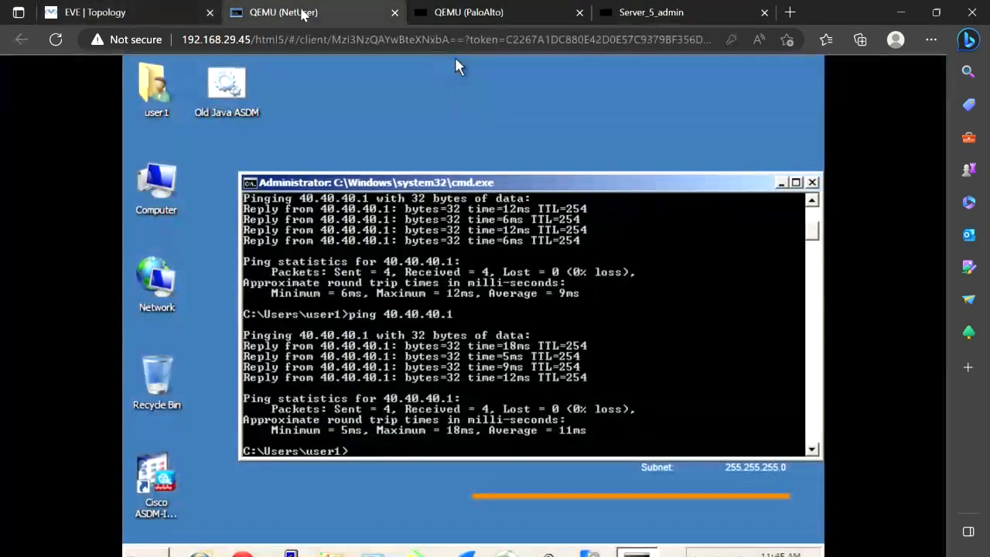
click(656, 13)
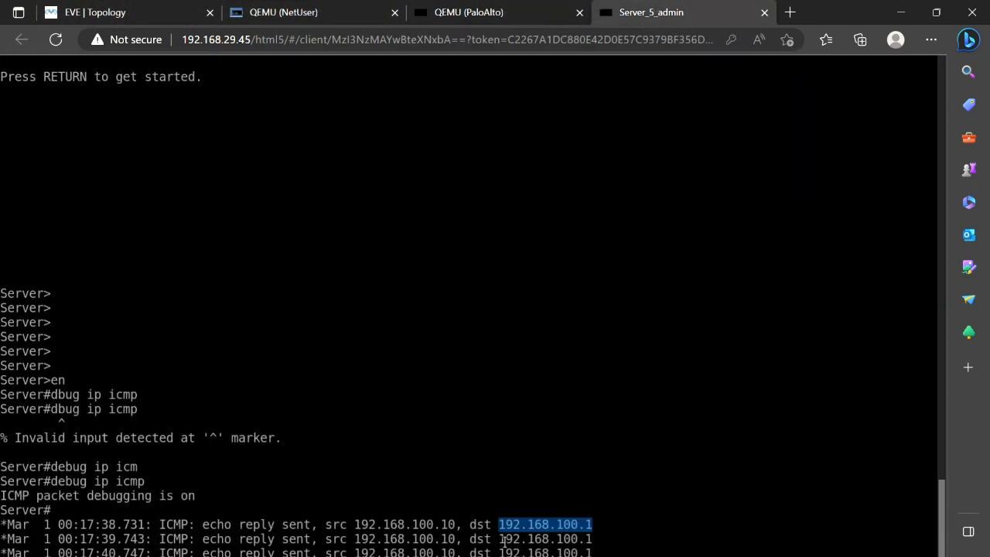
drag(500, 539, 592, 538)
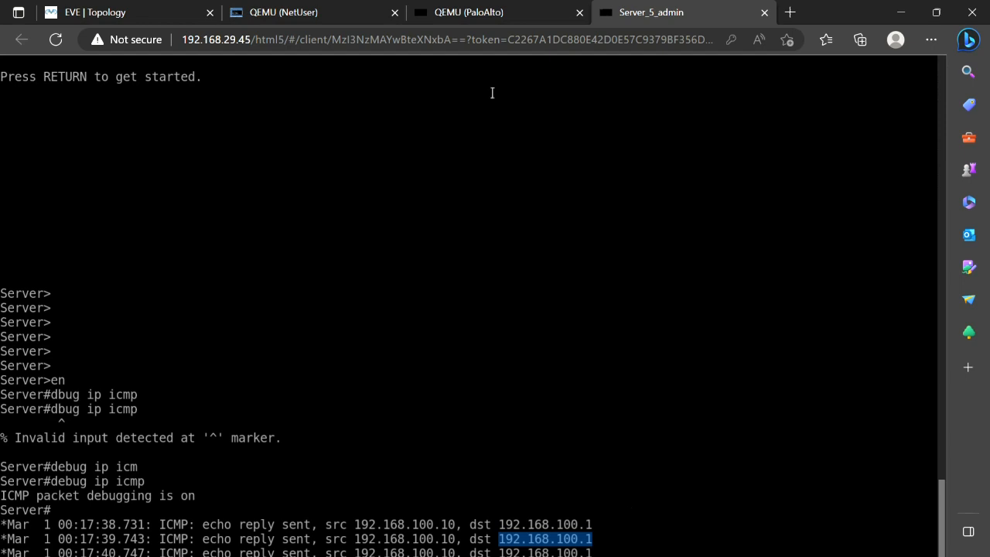
In the firewall's NAT policies, set the DNAT rule's source address translation type to None and save the rule.
click(302, 14)
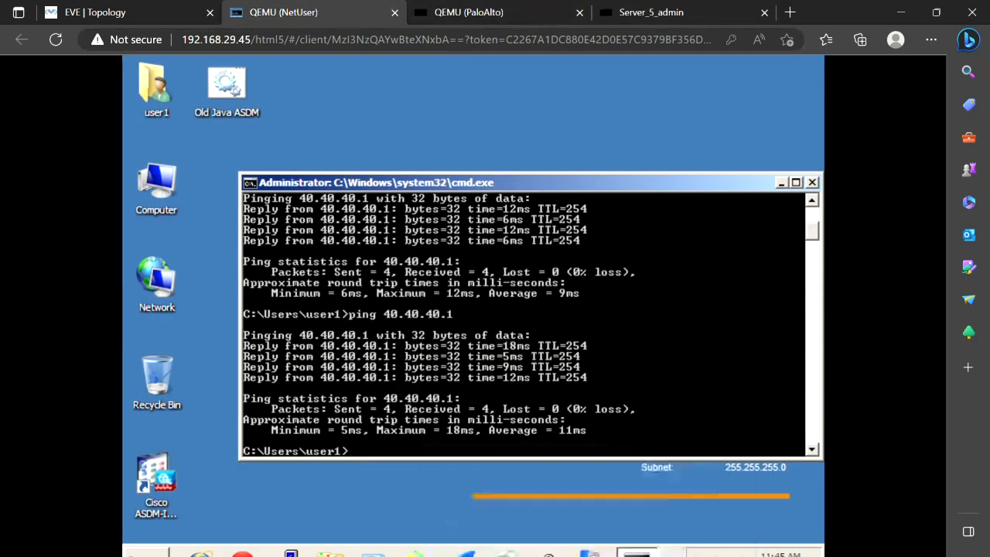
mouse_move(583, 553)
click(640, 533)
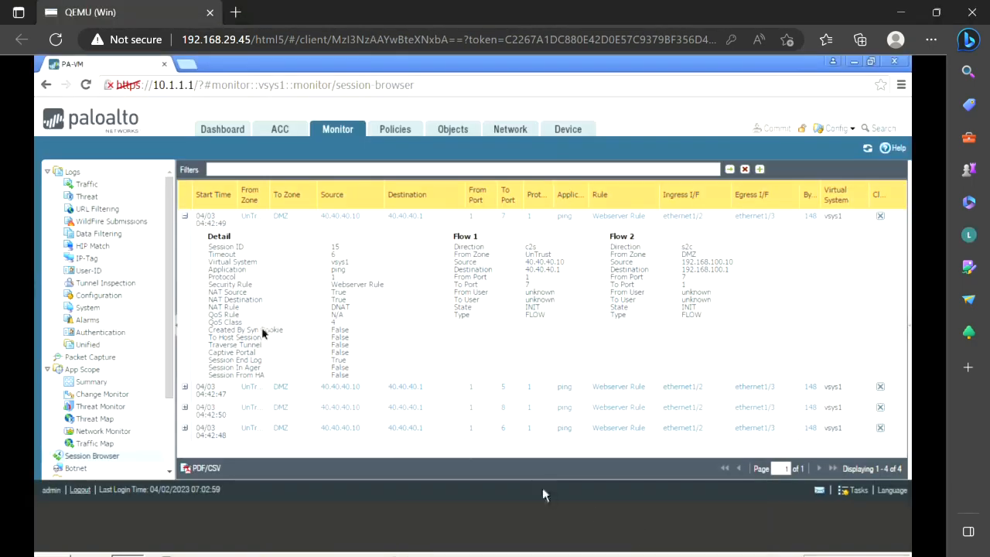
click(384, 134)
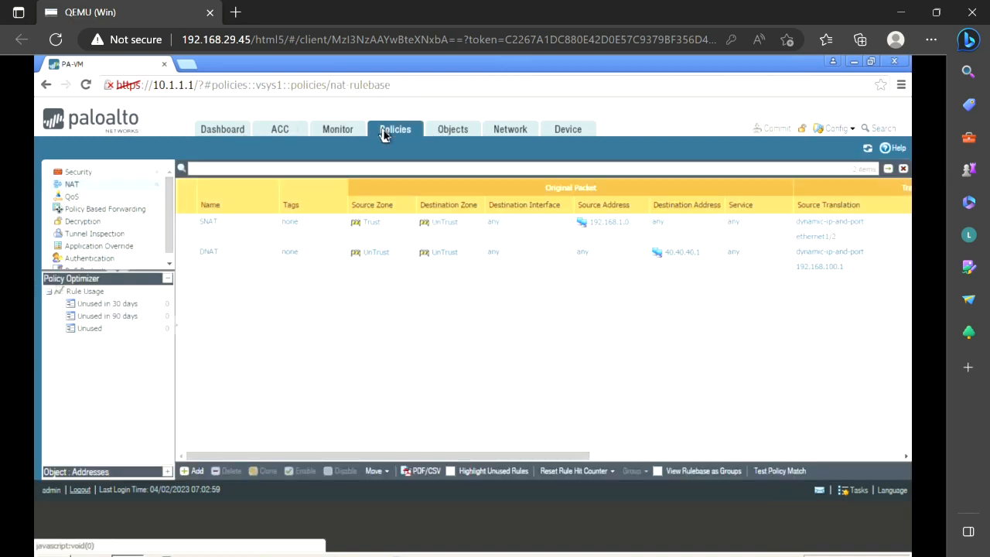
click(209, 258)
click(209, 258)
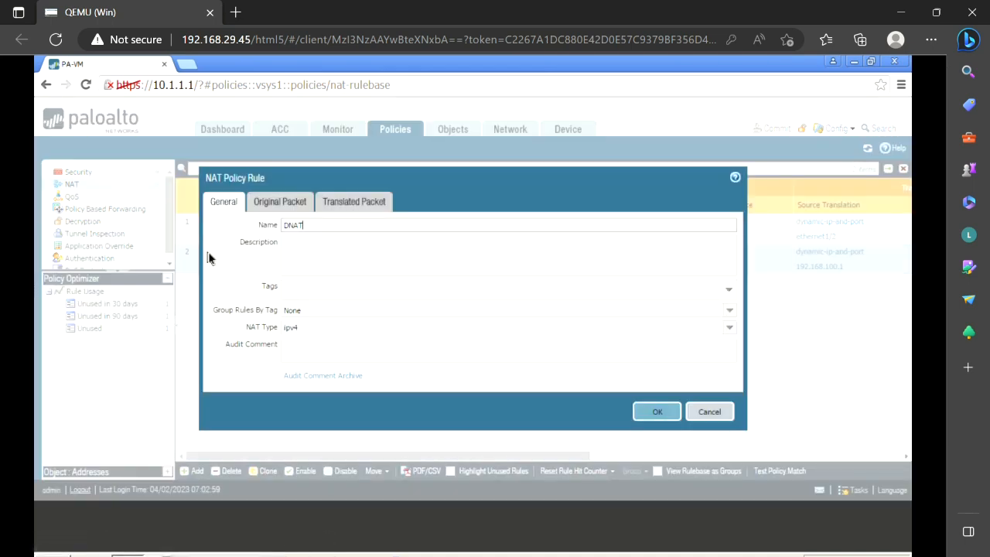
click(350, 202)
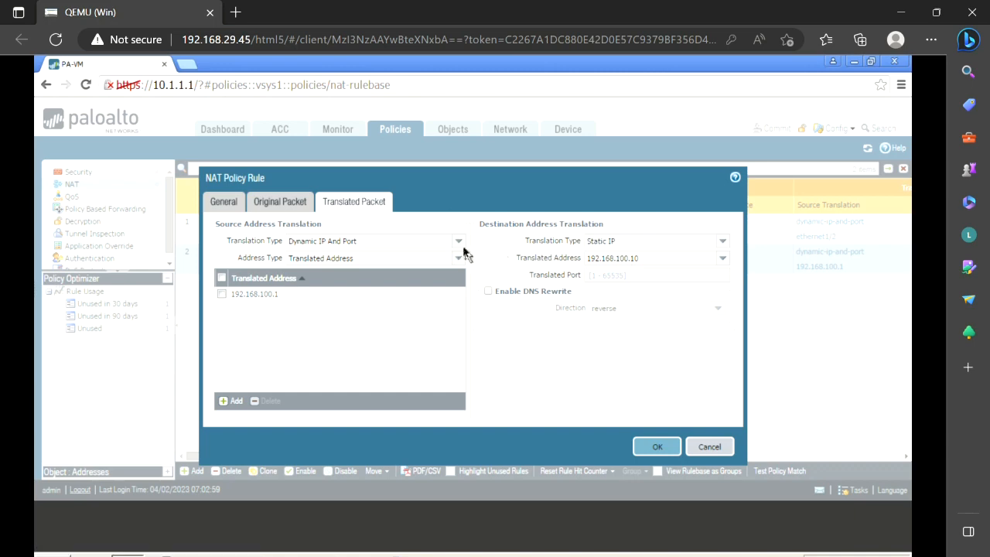
click(461, 243)
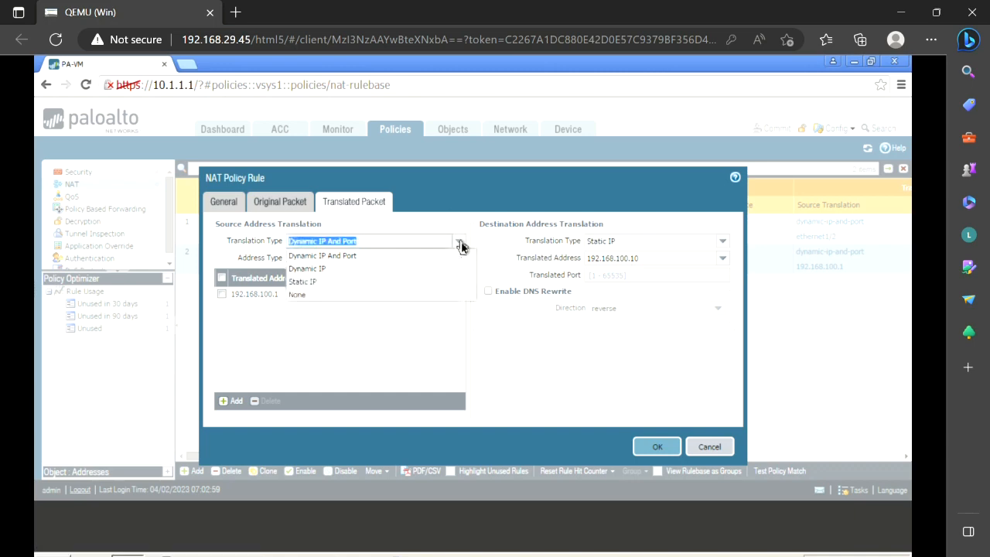
click(317, 297)
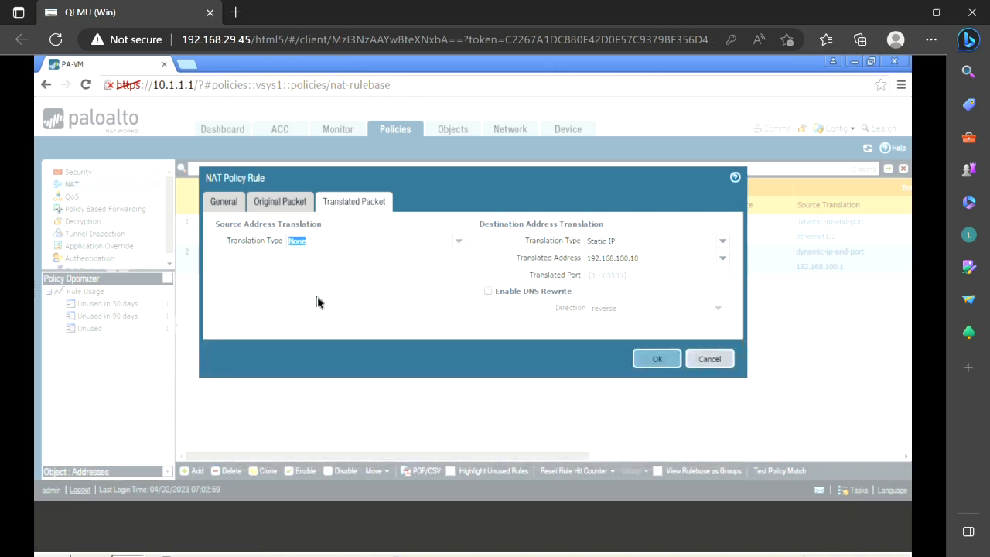
click(317, 298)
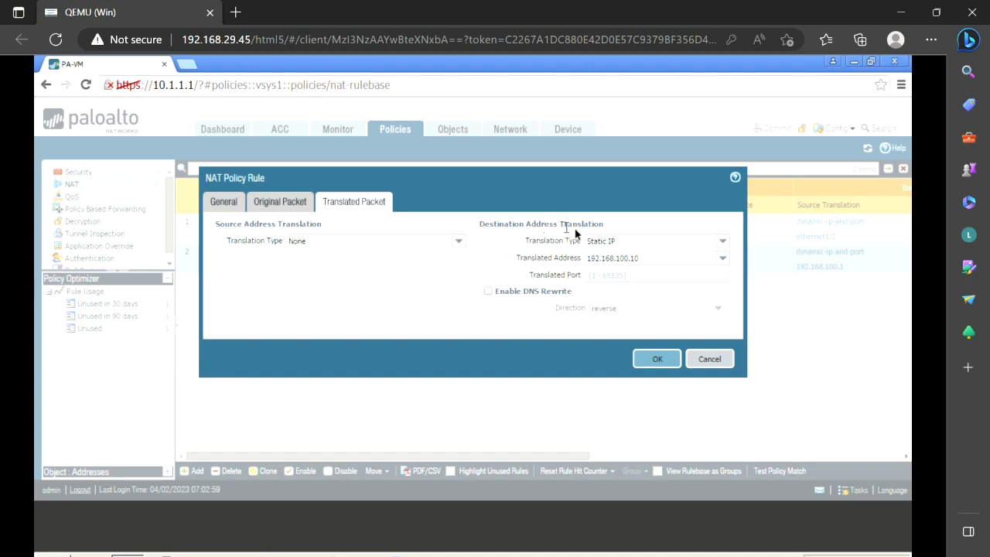
click(657, 360)
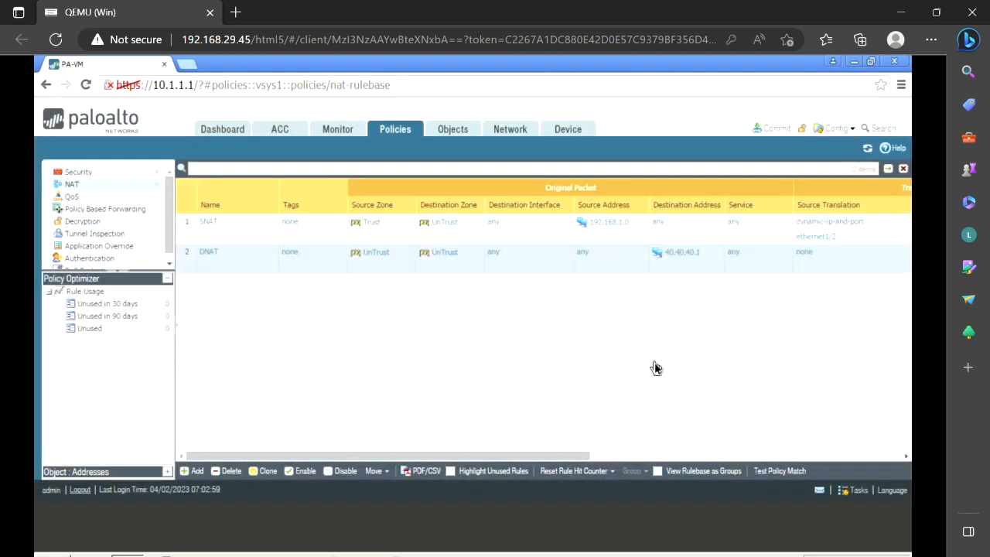
Commit the policy changes to the firewall and close the commit status once it completes.
click(777, 128)
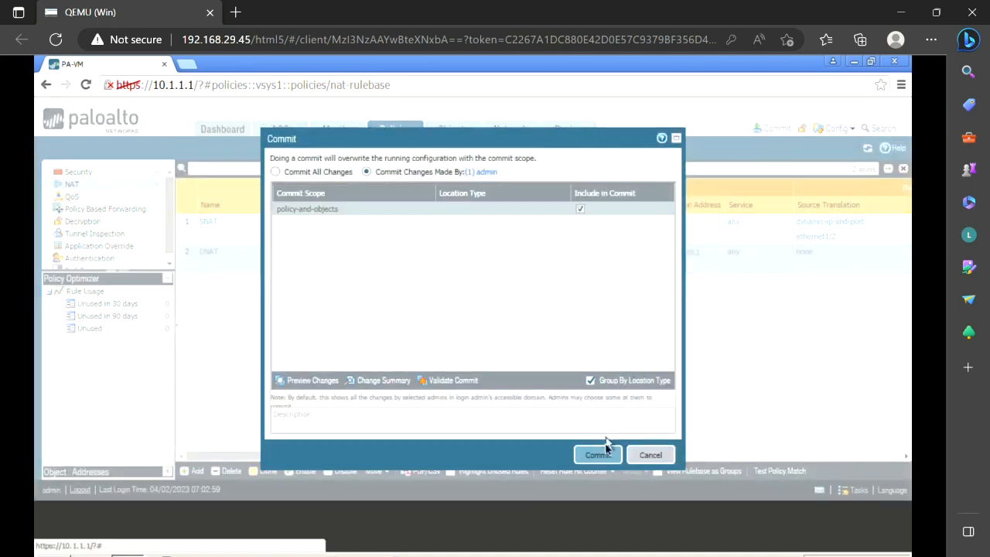
click(599, 455)
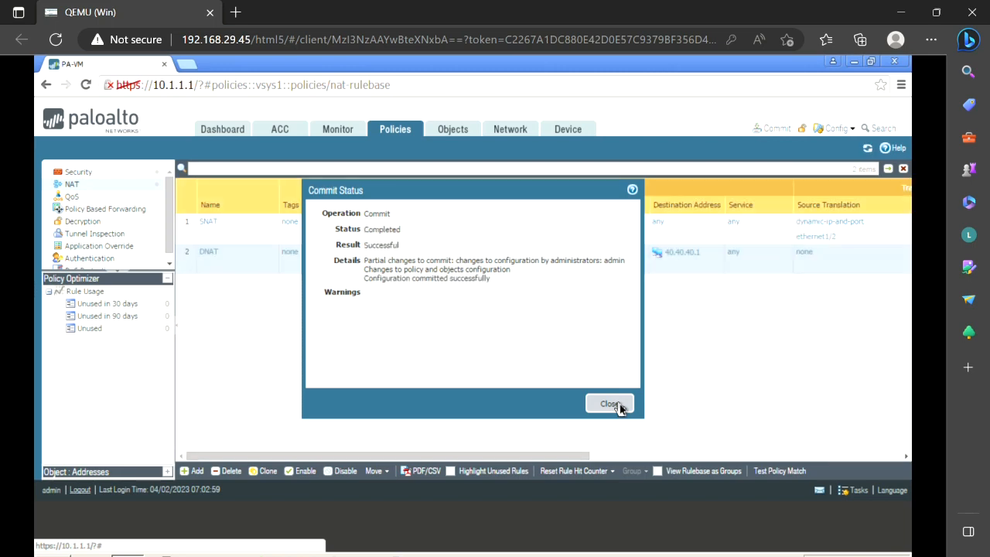
click(610, 404)
Switch back to NetUser and ping 40.40.40.1 again with the committed NAT rule.
mouse_move(596, 545)
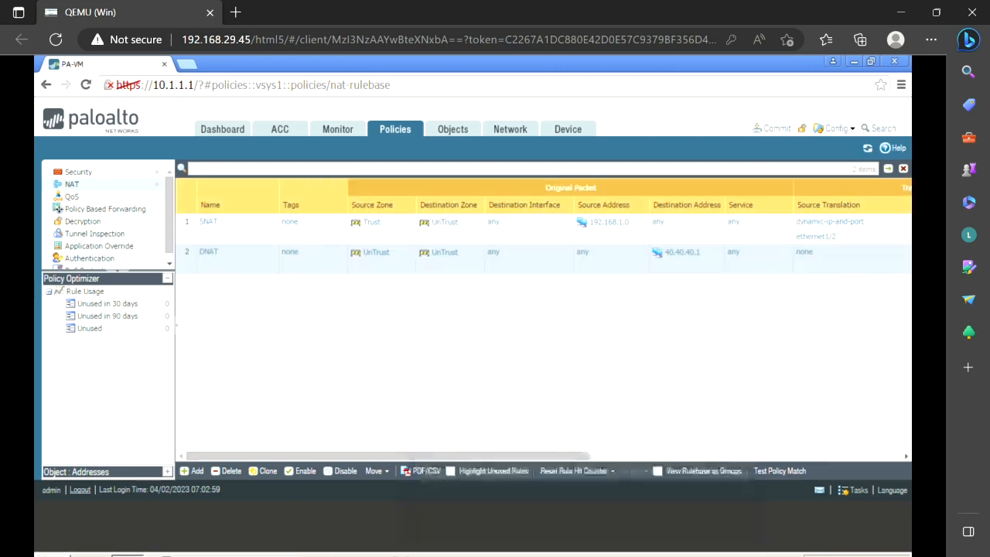
click(480, 470)
key(Up)
key(Return)
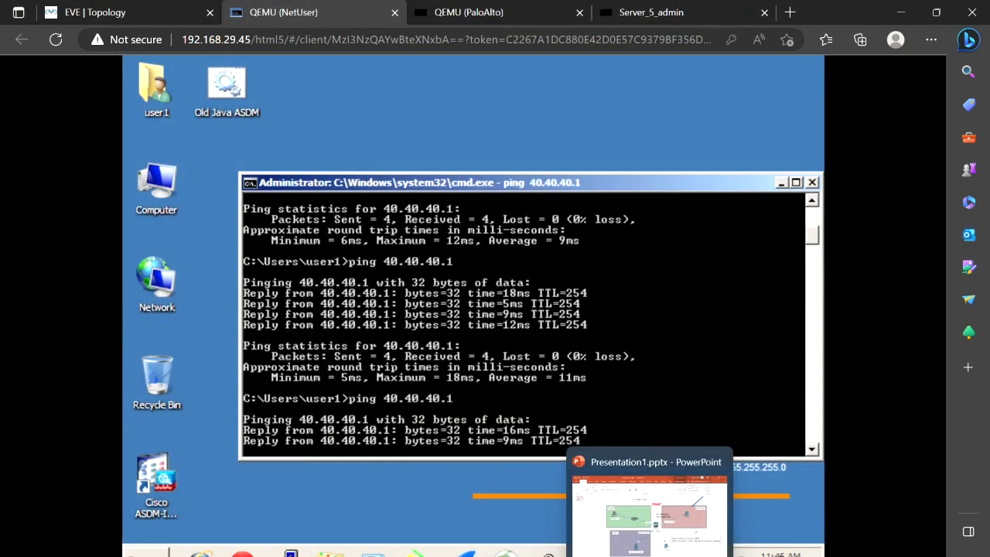
In the Server console, examine the destination and source addresses of the newest ICMP echo replies, bringing up a fresh prompt.
click(652, 14)
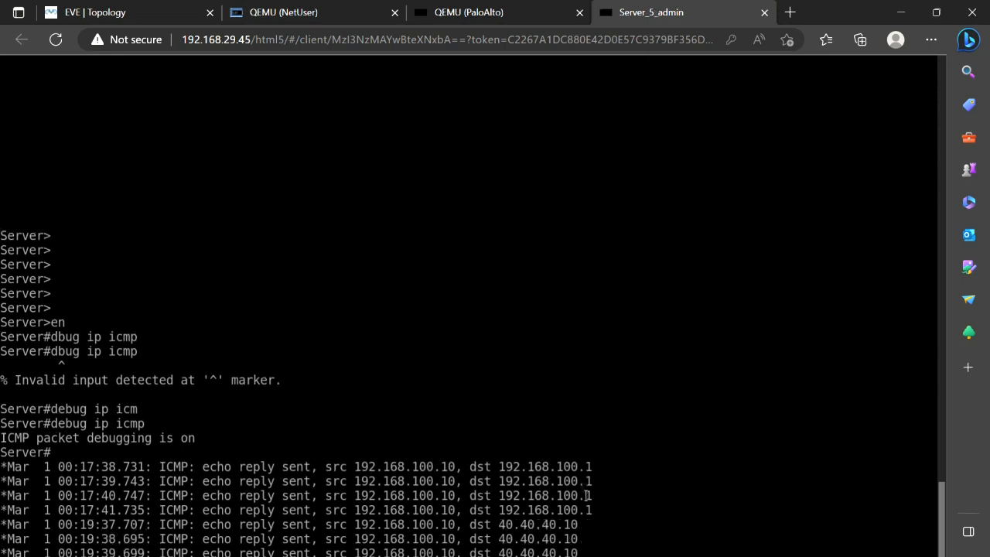
drag(584, 523, 499, 524)
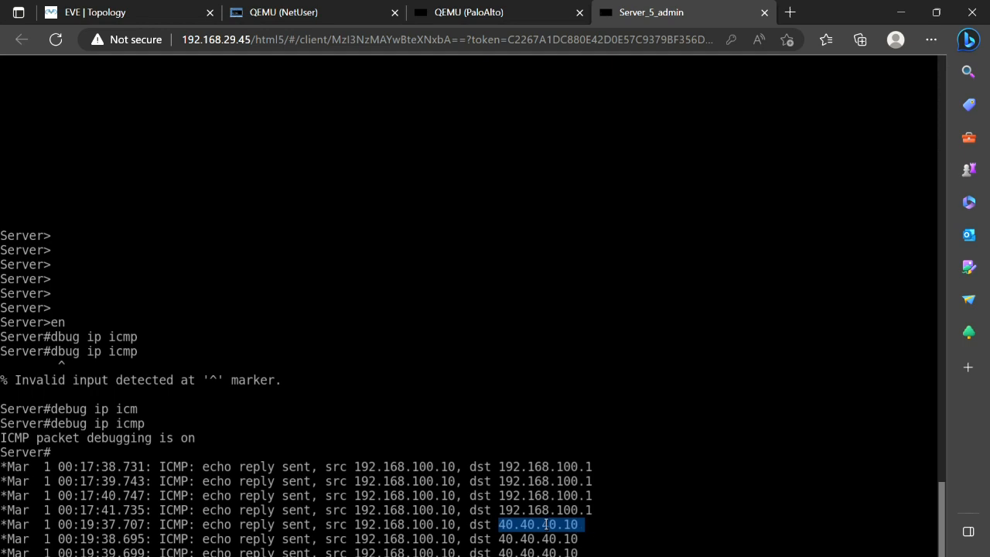
key(Return)
key(Return)
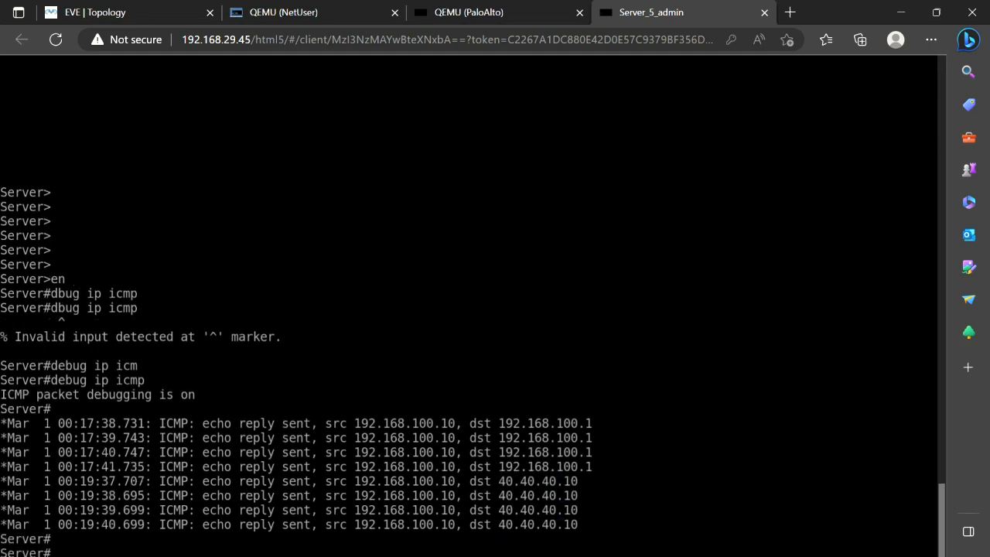
drag(355, 481, 456, 480)
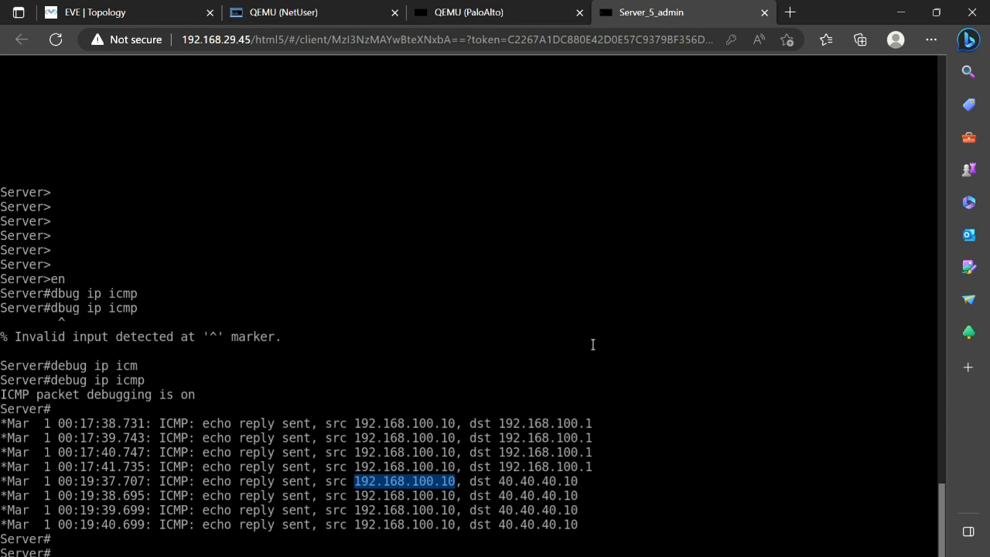
Check NetUser's address in the EVE topology and run the ping to 40.40.40.1 from NetUser once more.
click(161, 17)
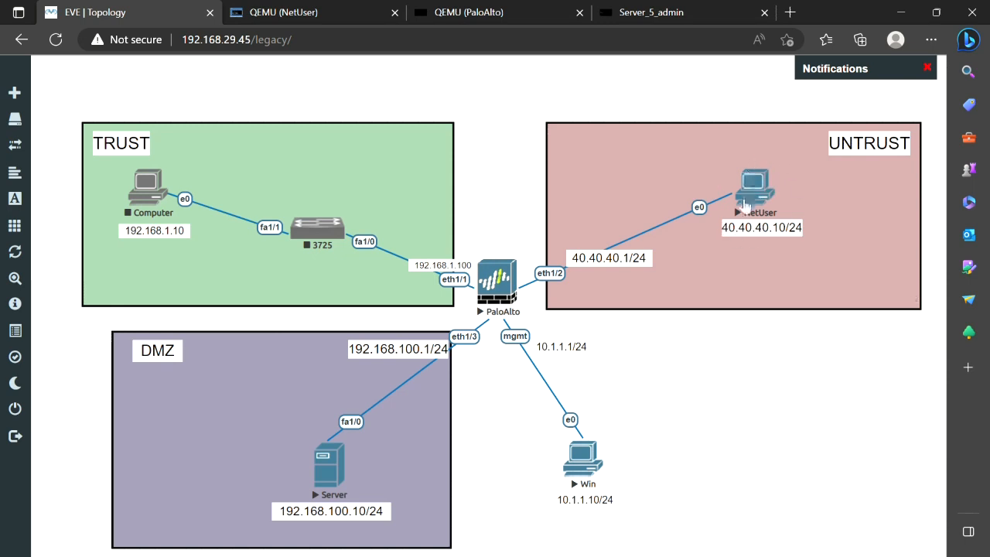
click(743, 204)
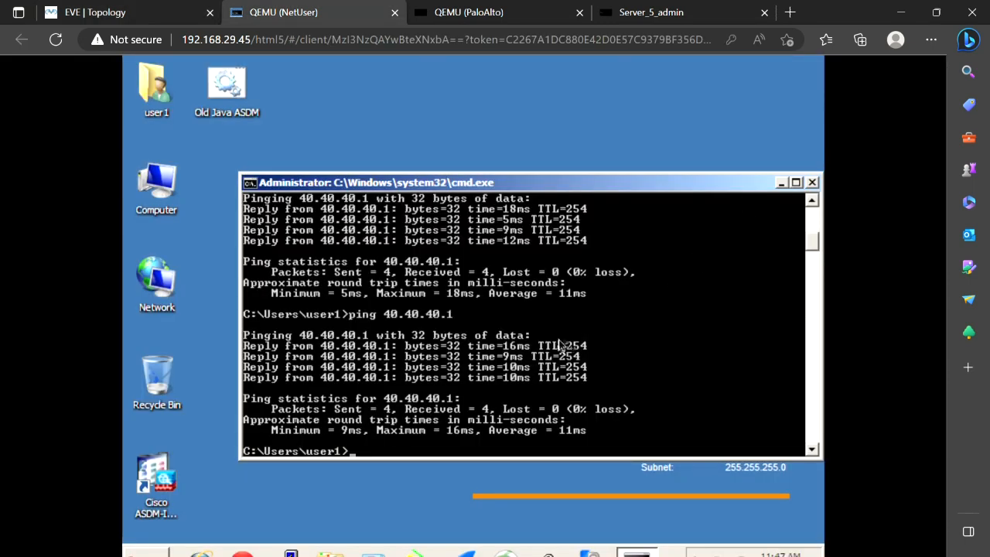
key(Up)
key(Return)
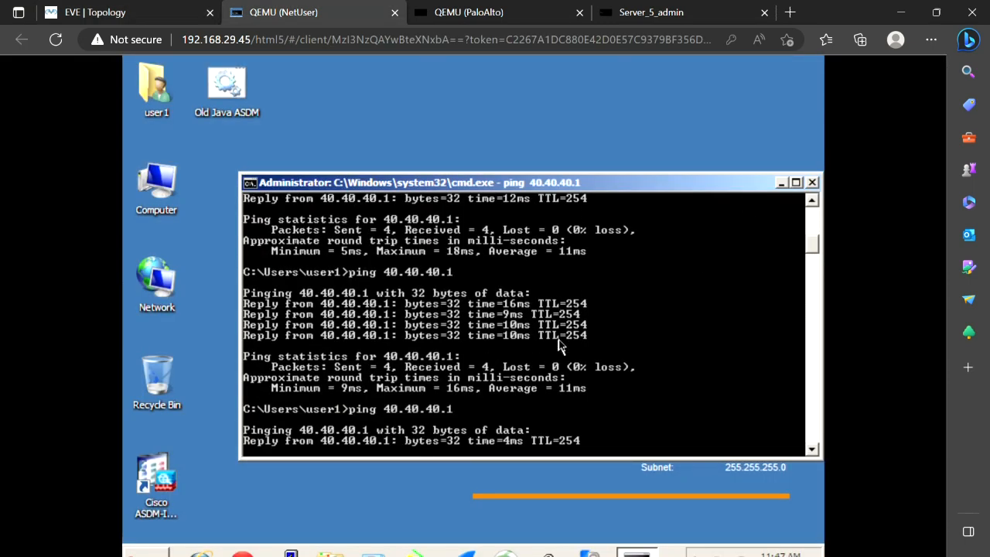